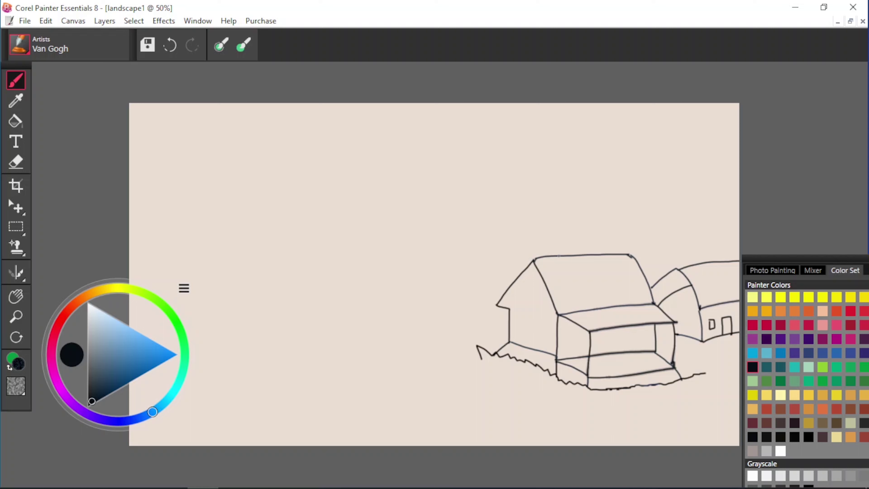
- Divide the front hut's roof with vertical and horizontal grid lines and outline the tree trunk behind it
drag(560, 256, 585, 308)
drag(594, 255, 611, 306)
drag(544, 284, 643, 277)
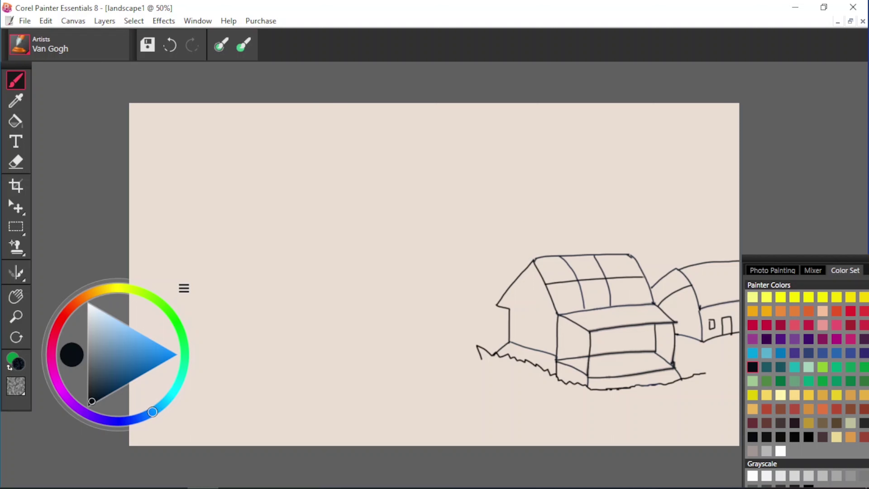
mouse_move(551, 305)
mouse_down()
mouse_move(651, 293)
mouse_move(638, 295)
mouse_up()
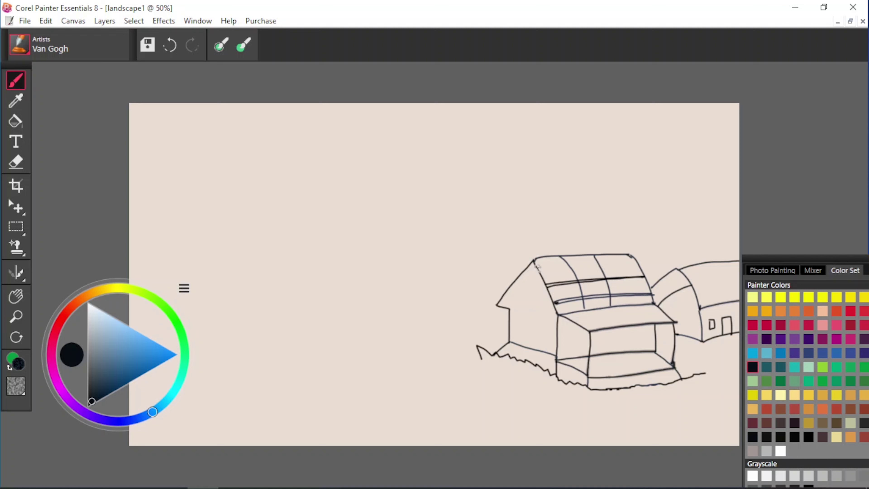
mouse_move(536, 271)
mouse_down()
mouse_move(633, 260)
mouse_move(558, 270)
mouse_move(629, 261)
mouse_move(637, 246)
mouse_move(687, 238)
mouse_move(739, 248)
mouse_up()
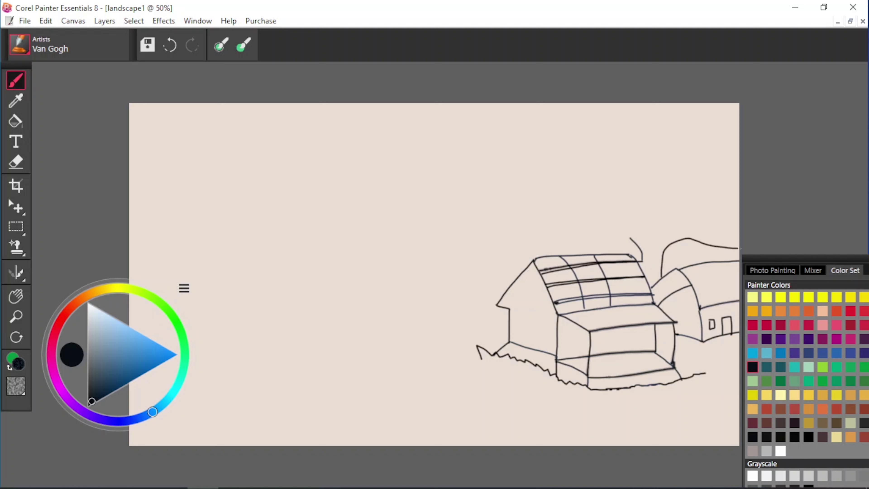
- Draw the tree's forked branches and a large scalloped foliage outline reaching up to the canvas's upper edge
drag(668, 236, 720, 221)
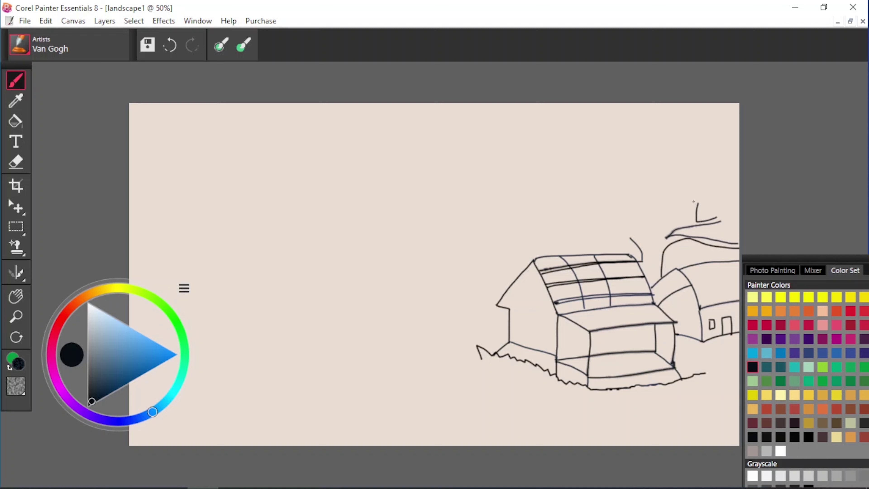
mouse_move(660, 231)
mouse_down()
mouse_move(666, 158)
mouse_move(640, 162)
mouse_up()
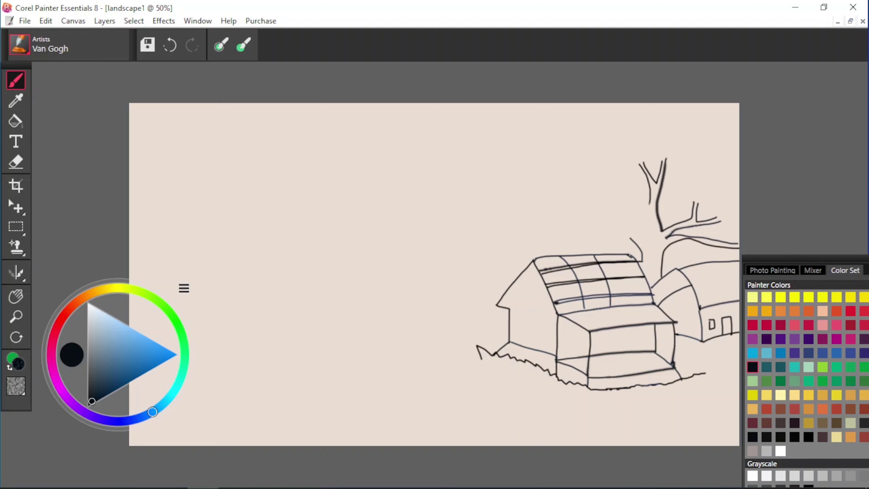
mouse_move(630, 238)
mouse_down()
mouse_move(552, 225)
mouse_move(600, 226)
mouse_move(568, 205)
mouse_up()
mouse_move(572, 202)
mouse_down()
mouse_move(638, 226)
mouse_move(576, 242)
mouse_move(498, 238)
mouse_move(466, 210)
mouse_move(560, 169)
mouse_move(553, 161)
mouse_move(581, 137)
mouse_move(691, 103)
mouse_up()
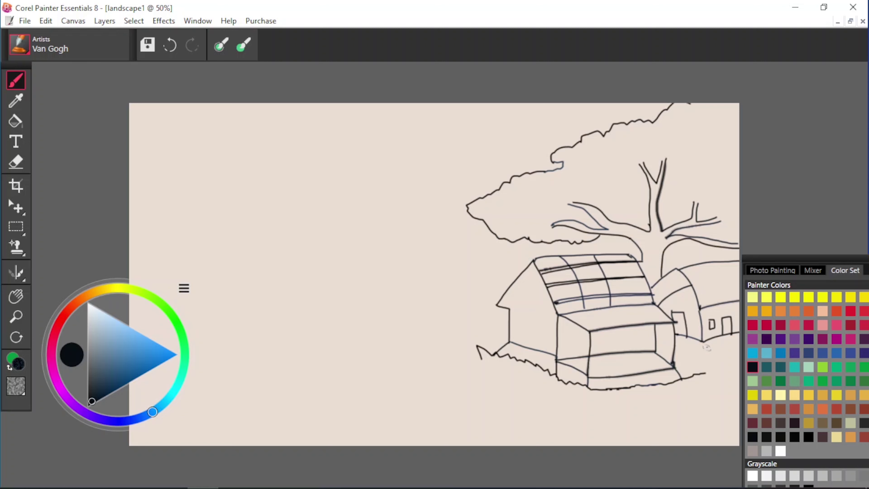
- Add the huts' doors, windows and base lines, and outline jagged leaf clusters around the branch tips
drag(676, 349, 739, 347)
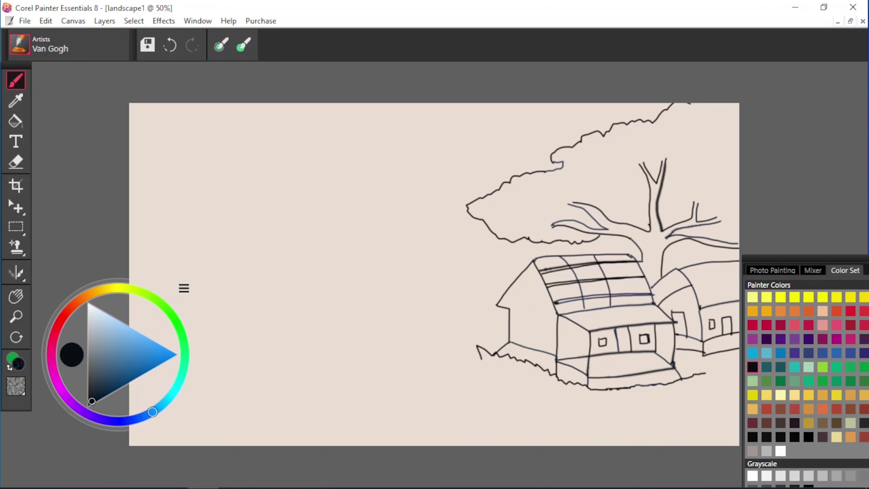
drag(541, 328, 540, 316)
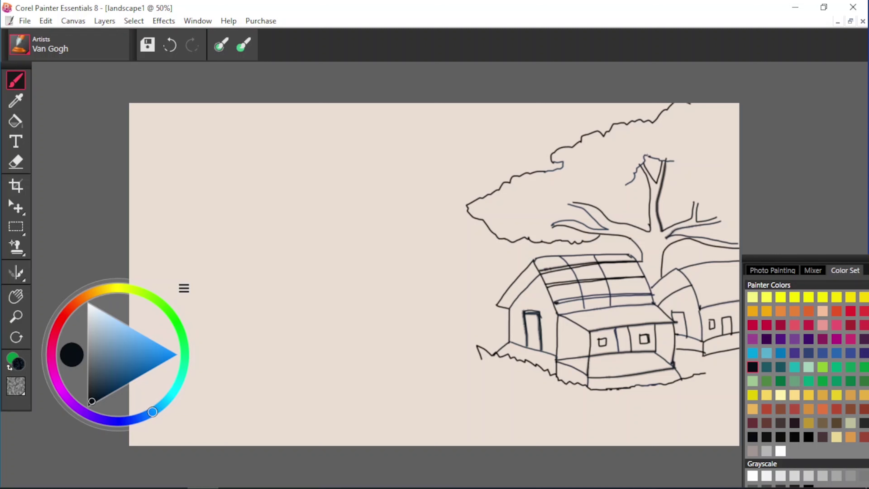
mouse_move(673, 160)
mouse_down()
mouse_move(671, 192)
mouse_move(660, 199)
mouse_up()
drag(625, 184, 649, 200)
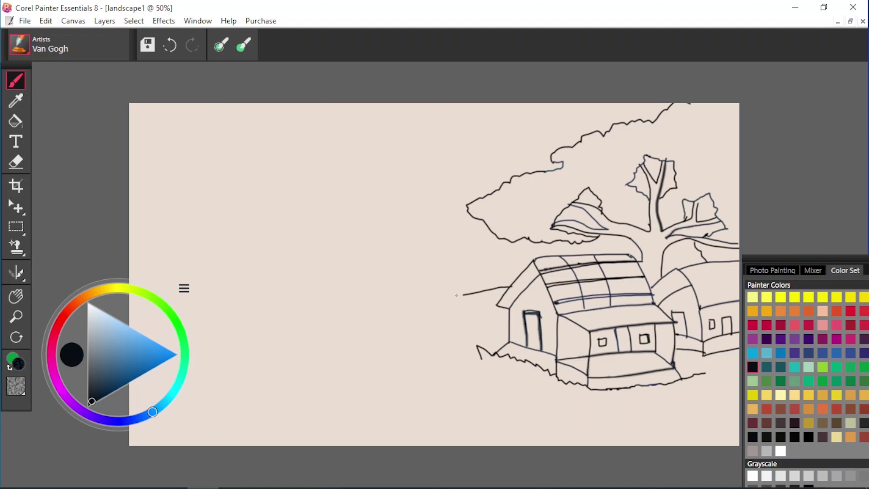
- Draw the near riverbank line from the hut to the canvas edge and a notched far riverbank line above it
mouse_move(456, 295)
mouse_down()
mouse_move(375, 323)
mouse_move(361, 333)
mouse_move(370, 337)
mouse_move(342, 347)
mouse_move(132, 390)
mouse_up()
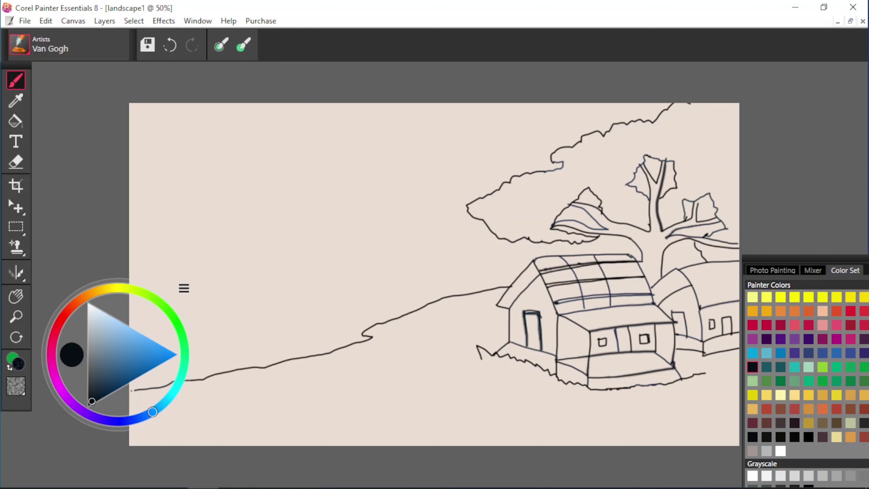
mouse_move(130, 233)
mouse_down()
mouse_move(361, 202)
mouse_move(337, 190)
mouse_move(561, 167)
mouse_up()
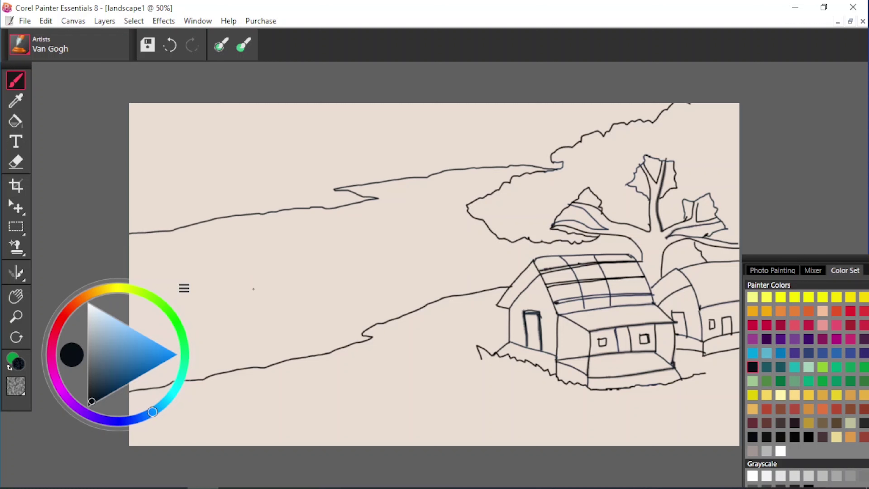
- Sketch the boat's hull on the river with short ripple lines beneath it
drag(253, 289, 341, 286)
drag(268, 293, 321, 308)
drag(286, 315, 370, 298)
drag(338, 315, 360, 311)
- Draw the boat's arched canopy and pointed raised end, with more ripple lines beside the hull
drag(289, 290, 325, 289)
mouse_move(308, 261)
mouse_down()
mouse_move(366, 251)
mouse_move(399, 271)
mouse_up()
drag(390, 274, 433, 261)
mouse_move(434, 260)
mouse_down()
mouse_move(406, 280)
mouse_move(422, 284)
mouse_move(395, 286)
mouse_up()
drag(387, 292, 431, 283)
drag(383, 307, 407, 298)
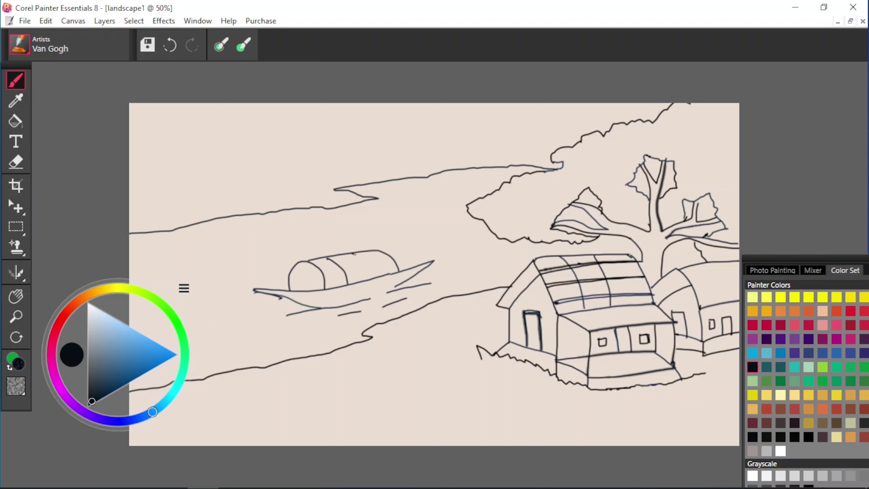
- Divide the boat's canopy with curved cross lines and lengthwise lines
drag(354, 254, 370, 279)
drag(372, 250, 385, 276)
drag(321, 269, 390, 257)
drag(324, 279, 385, 267)
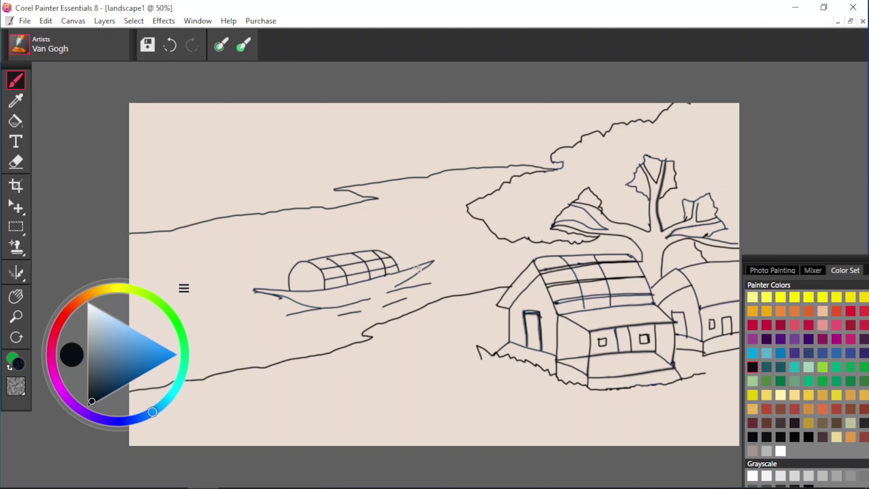
- Draw a large curved sail above the boat and try erasing the riverbank line inside it
mouse_move(317, 159)
mouse_down()
mouse_move(337, 242)
mouse_move(412, 235)
mouse_up()
mouse_move(316, 159)
mouse_down()
mouse_move(412, 128)
mouse_move(418, 236)
mouse_up()
click(17, 121)
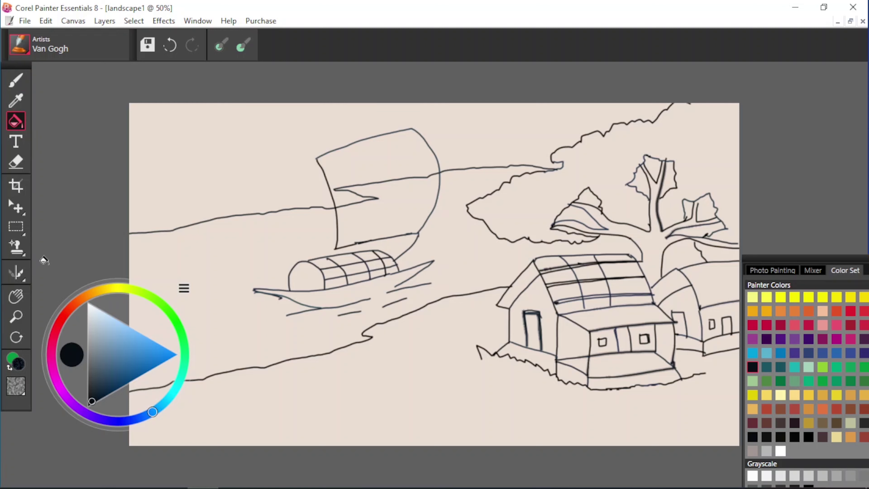
click(16, 161)
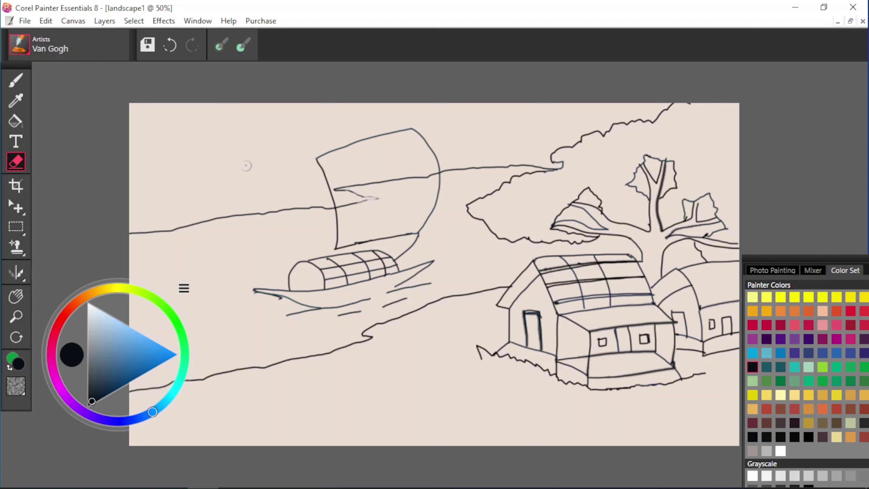
right_click(247, 167)
click(302, 176)
- Fill the sail with black using the Paint Bucket, including the riverbank line crossing it
key(k)
click(752, 436)
click(391, 194)
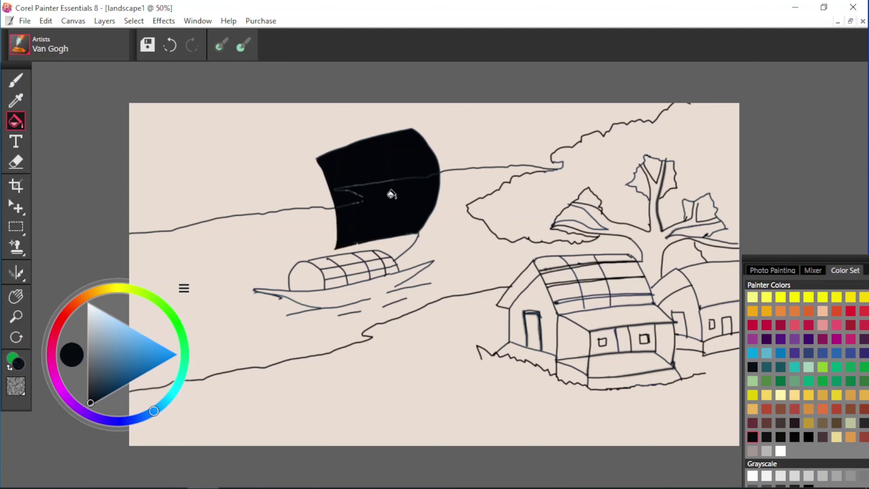
click(378, 187)
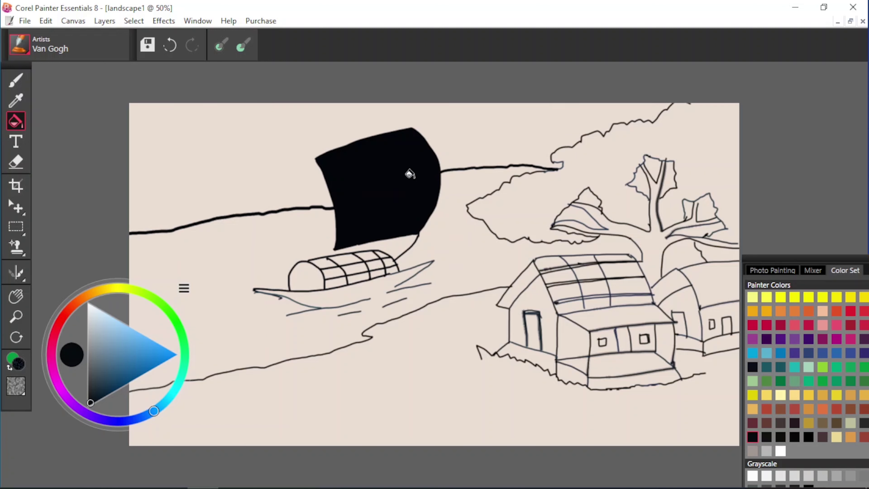
- Undo the sail's black fills, the sail and the boat's canopy drawing, back to the bare hull
key(ctrl+z)
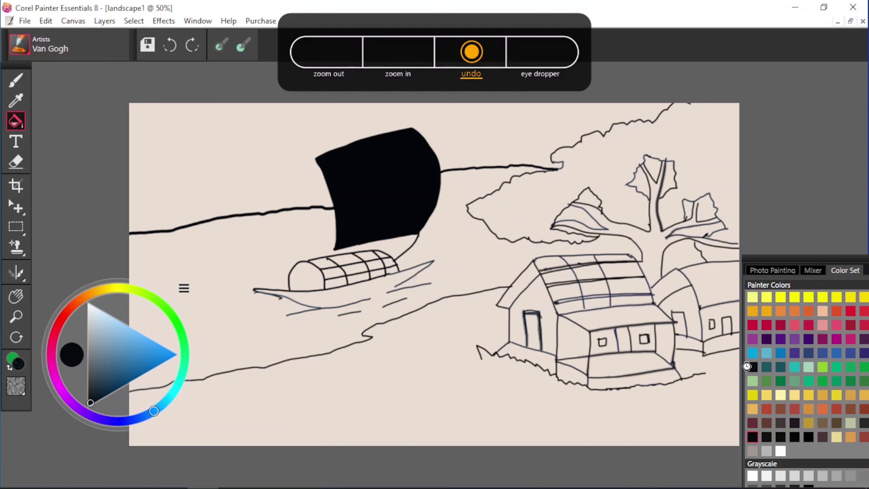
click(362, 182)
key(ctrl+z)
key(ctrl+z)
key(ctrl+z)
key(ctrl+z)
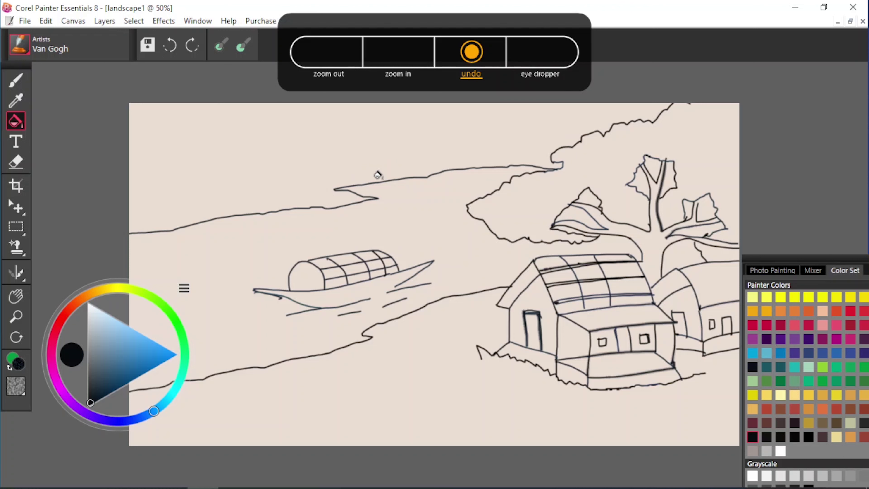
key(ctrl+z)
key(ctrl+z)
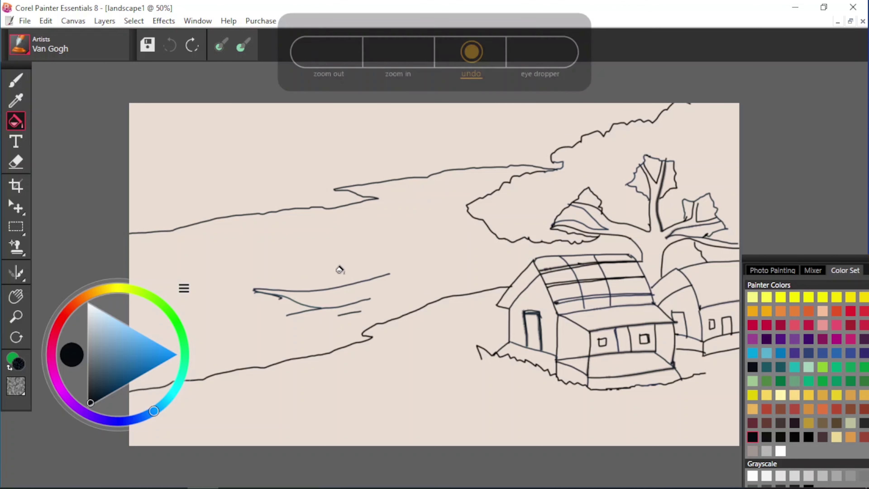
click(392, 241)
key(ctrl+z)
click(192, 48)
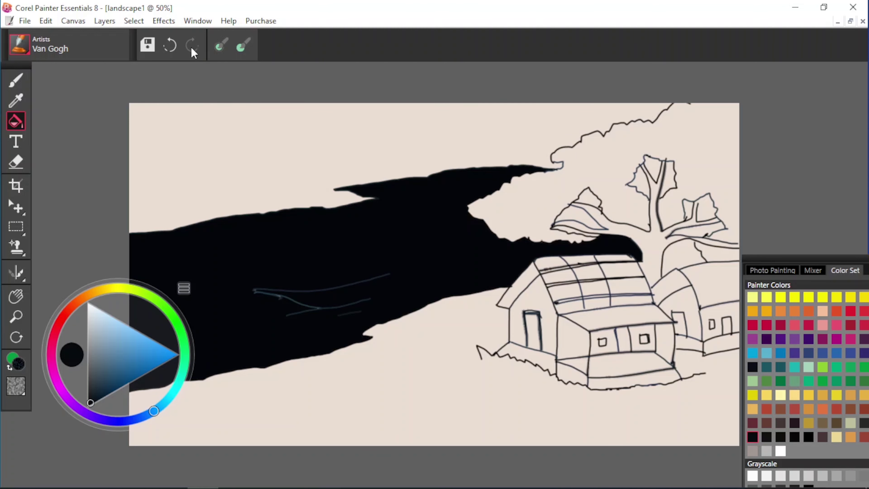
key(ctrl+z)
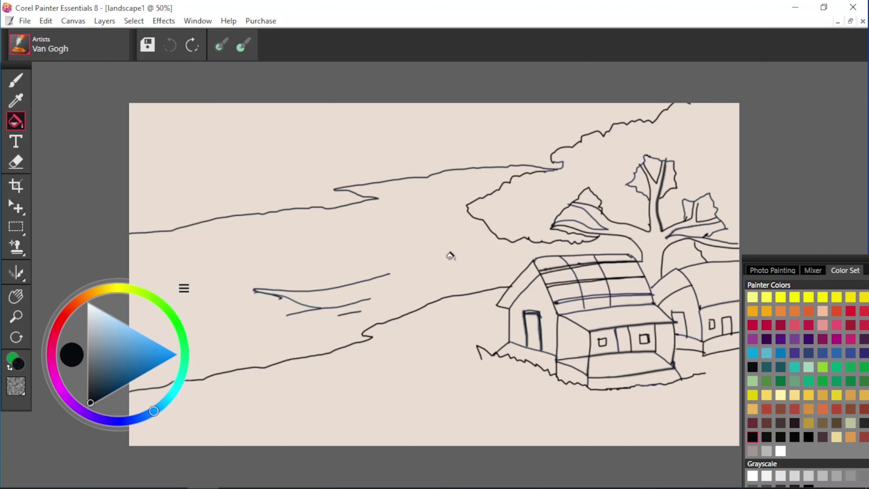
key(ctrl+z)
- Fill the river, the area above the far bank and the far riverbank line with white
click(17, 160)
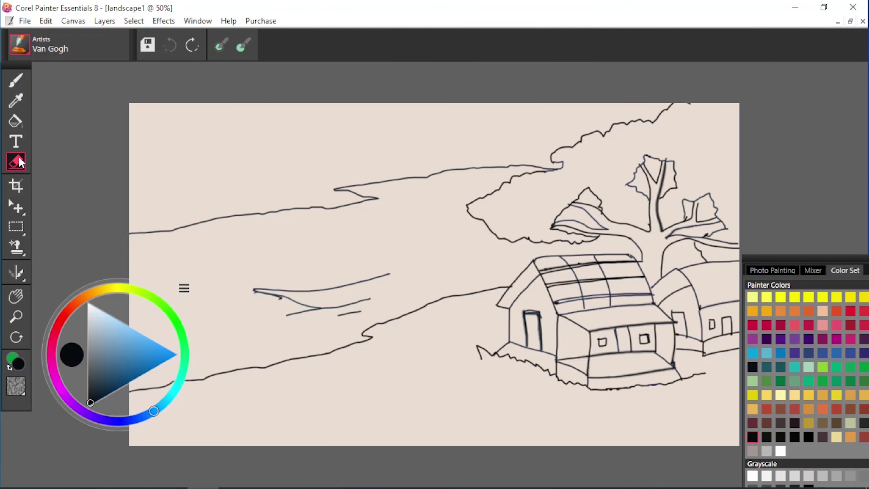
click(417, 169)
click(779, 450)
click(16, 121)
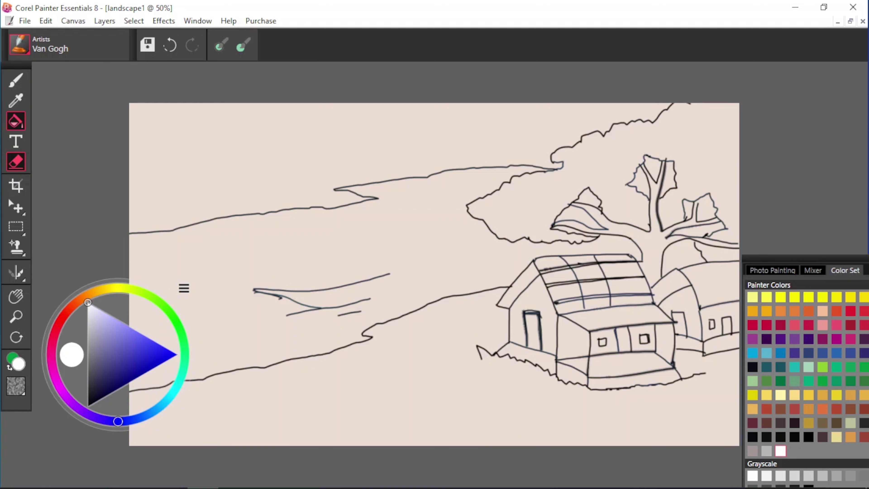
click(358, 190)
key(ctrl+z)
click(354, 189)
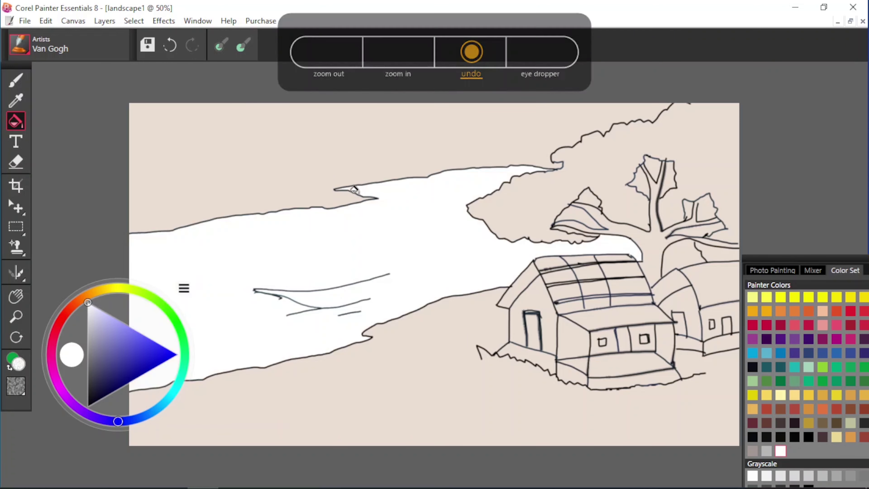
click(311, 172)
click(336, 188)
- Redraw the boat in black with the brush, adding an arched canopy, an upturned pointed end and ripple lines
click(16, 162)
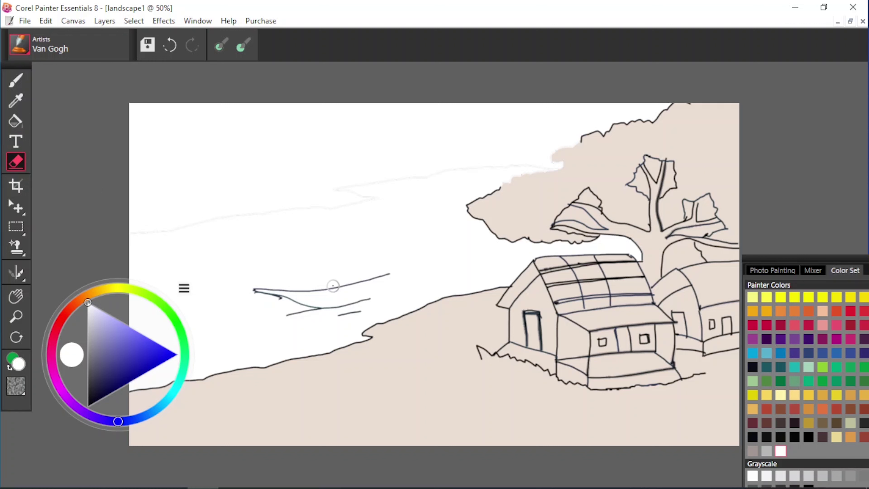
key(b)
click(751, 366)
click(752, 437)
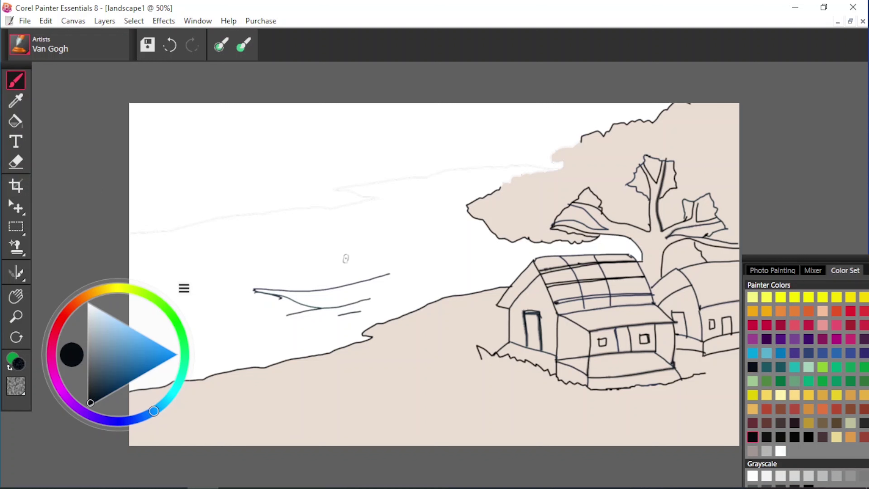
drag(313, 269, 379, 255)
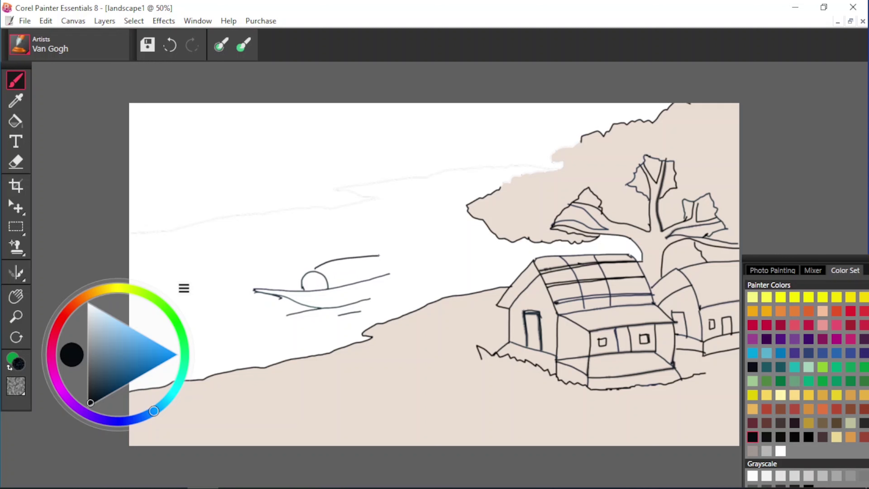
key(ctrl+z)
mouse_move(311, 269)
mouse_down()
mouse_move(352, 261)
mouse_move(388, 273)
mouse_move(304, 275)
mouse_move(406, 269)
mouse_up()
mouse_move(390, 273)
mouse_down()
mouse_move(419, 267)
mouse_move(396, 271)
mouse_move(416, 261)
mouse_move(381, 294)
mouse_move(436, 281)
mouse_up()
key(ctrl+z)
key(ctrl+z)
click(431, 205)
drag(378, 308, 395, 300)
- Draw an upright pole with ripples at the boat's canopy opening and divide the canopy with grid lines
mouse_move(301, 173)
mouse_down()
mouse_move(314, 235)
mouse_move(308, 251)
mouse_move(387, 230)
mouse_move(337, 152)
mouse_move(388, 144)
mouse_move(407, 210)
mouse_up()
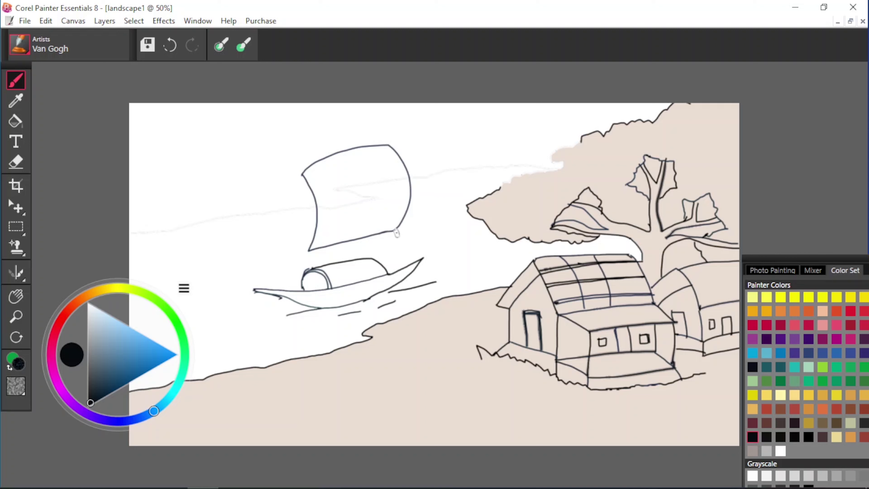
key(ctrl+z)
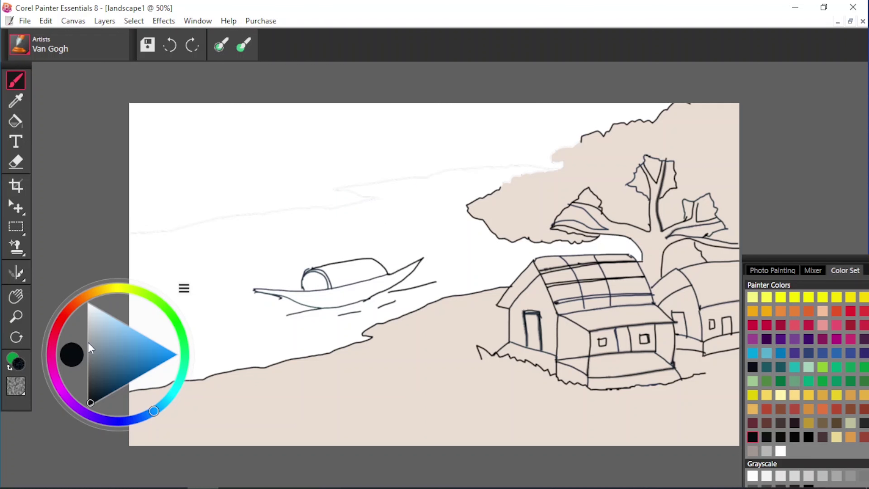
mouse_move(291, 240)
mouse_down()
mouse_move(300, 314)
mouse_move(311, 323)
mouse_up()
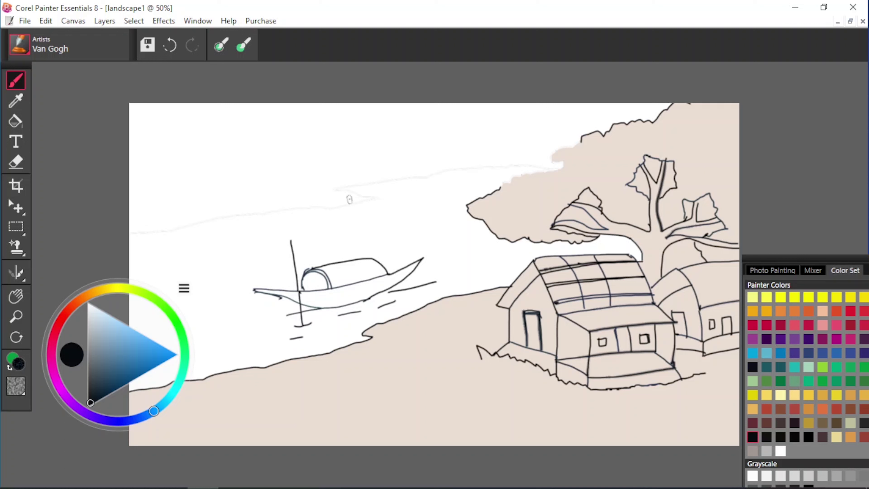
key(ctrl+z)
mouse_move(327, 275)
mouse_down()
mouse_move(361, 272)
mouse_move(348, 286)
mouse_up()
mouse_move(352, 260)
mouse_down()
mouse_move(362, 277)
mouse_move(379, 278)
mouse_up()
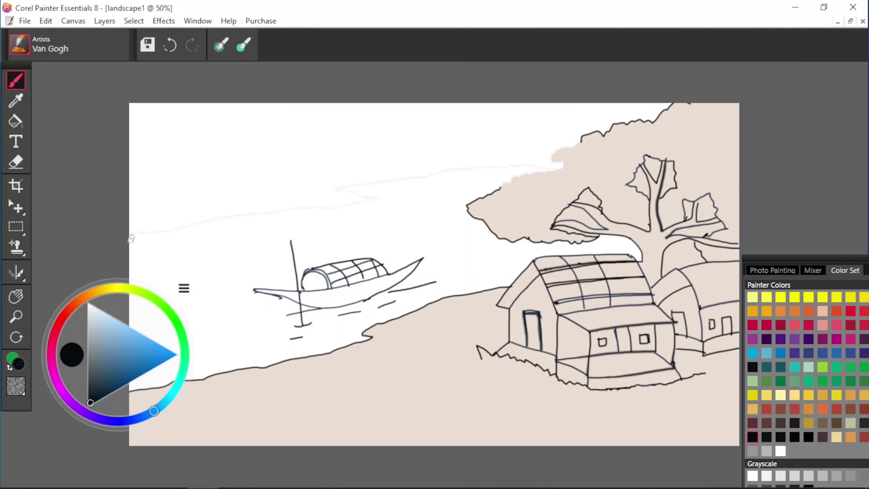
- Redraw the far riverbank in black with a second lower edge, and add a distant shoreline with a bumpy treeline
mouse_move(131, 229)
mouse_down()
mouse_move(462, 169)
mouse_move(562, 165)
mouse_move(582, 142)
mouse_up()
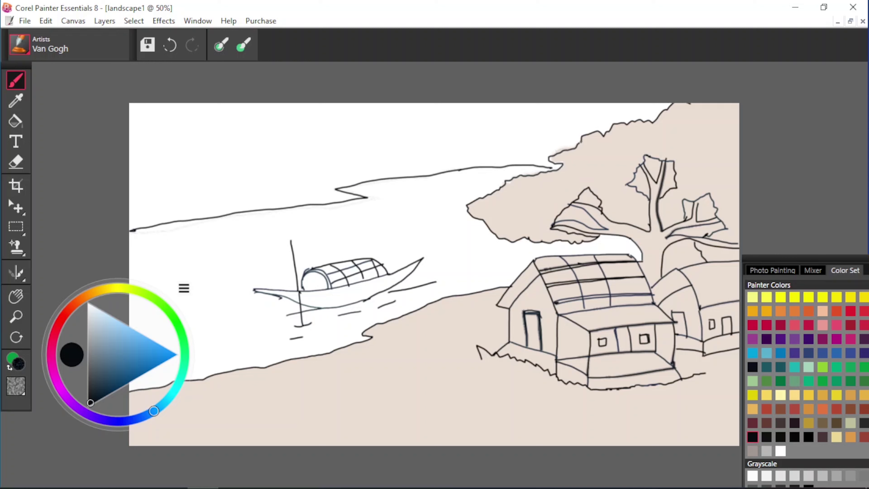
drag(131, 247, 374, 209)
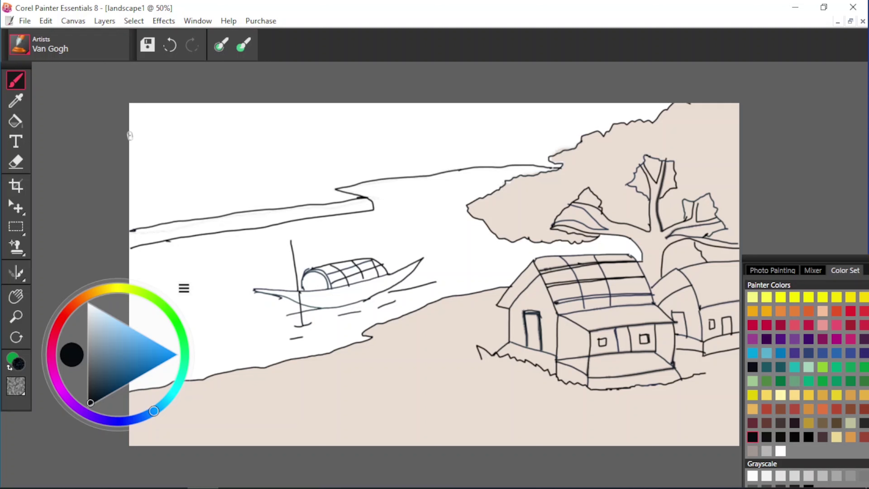
drag(130, 134, 614, 125)
drag(131, 128, 629, 124)
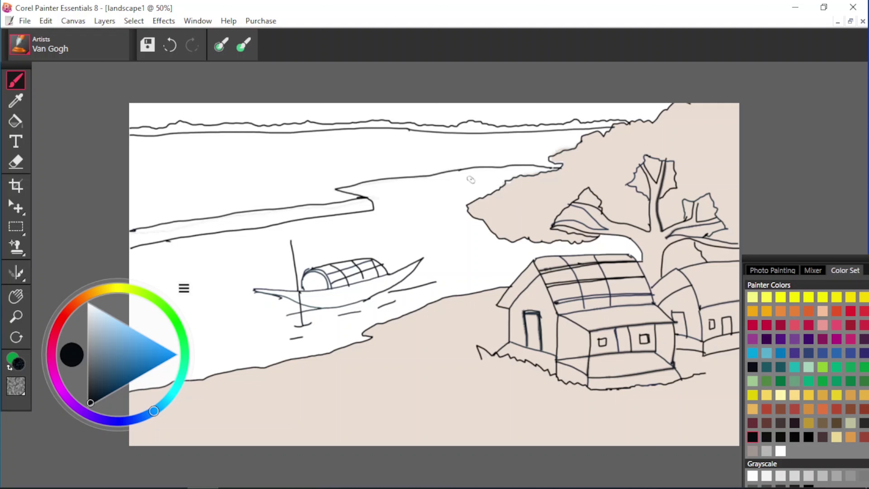
- Draw dense grass blades along the top of the far riverbank and two small palms on the distant treeline
drag(134, 220, 153, 198)
mouse_move(144, 216)
mouse_down()
mouse_move(161, 201)
mouse_move(149, 206)
mouse_up()
drag(154, 215, 172, 205)
mouse_move(136, 209)
mouse_down()
mouse_move(148, 192)
mouse_move(161, 196)
mouse_up()
drag(176, 204, 183, 214)
mouse_move(186, 202)
mouse_down()
mouse_move(196, 209)
mouse_move(339, 194)
mouse_move(216, 210)
mouse_move(260, 193)
mouse_up()
mouse_move(137, 218)
mouse_down()
mouse_move(180, 198)
mouse_move(294, 190)
mouse_move(262, 205)
mouse_up()
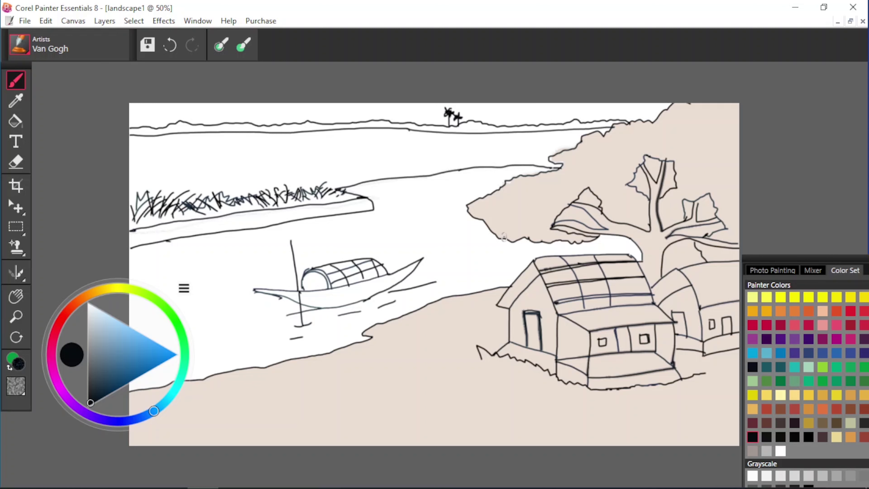
- Draw scalloped drooping leaves behind the front hut's roof and a rounded haystack outline beside its wall
drag(503, 236, 476, 247)
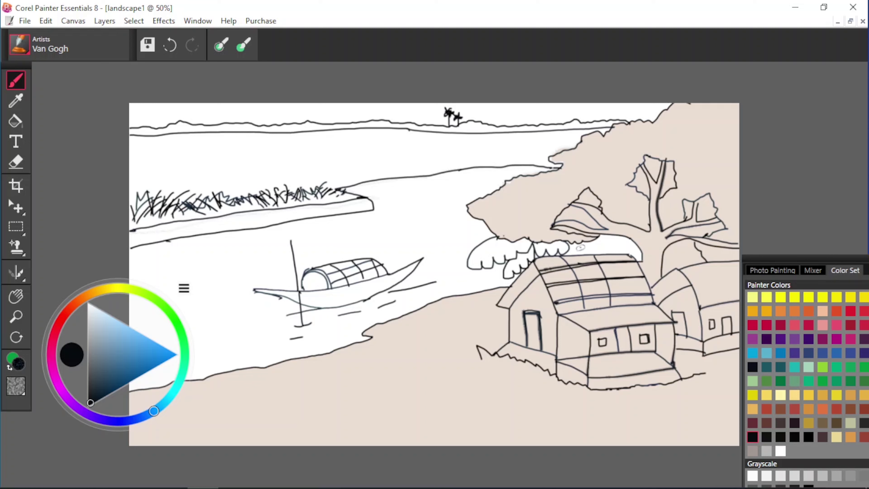
drag(499, 308, 465, 332)
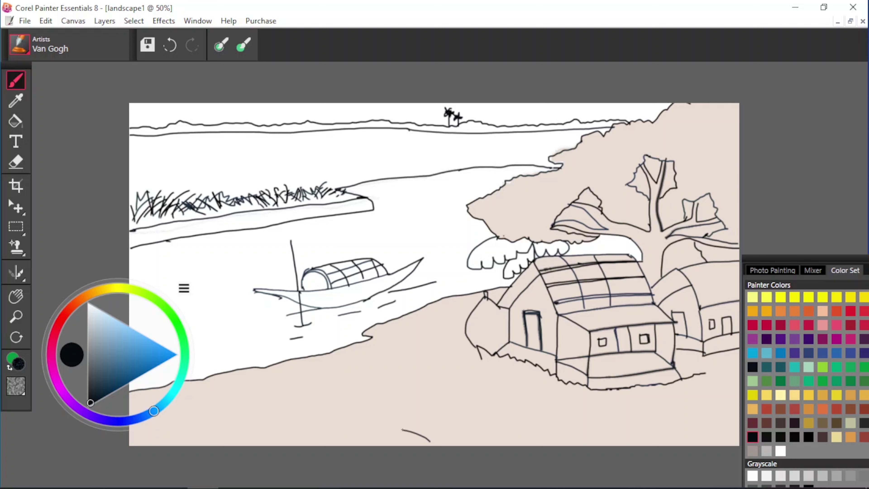
- Draw a jagged grass outline along the canvas's lower edge and grassy ground lines on the near riverbank
mouse_move(403, 430)
mouse_down()
mouse_move(582, 424)
mouse_move(735, 446)
mouse_up()
drag(262, 390, 374, 364)
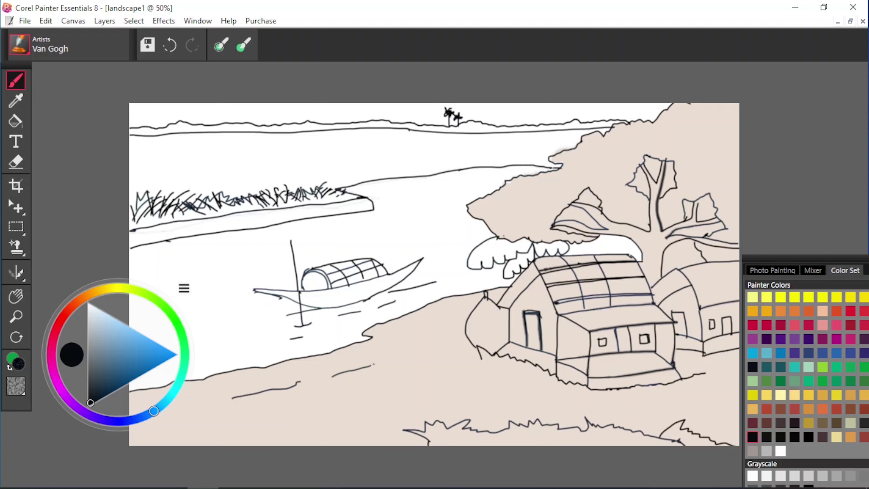
drag(301, 386, 332, 373)
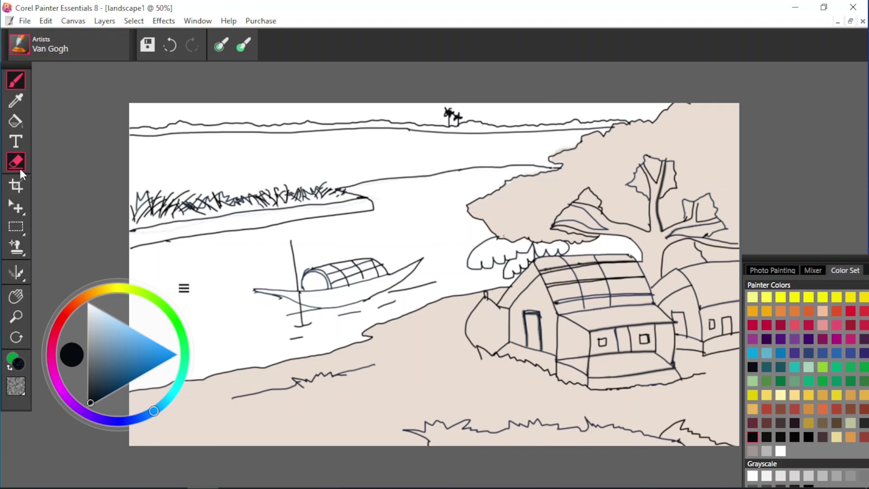
- Fill the drooping leaves beside the hut with light green, undoing the stray fill outside them
click(15, 121)
click(780, 380)
click(822, 367)
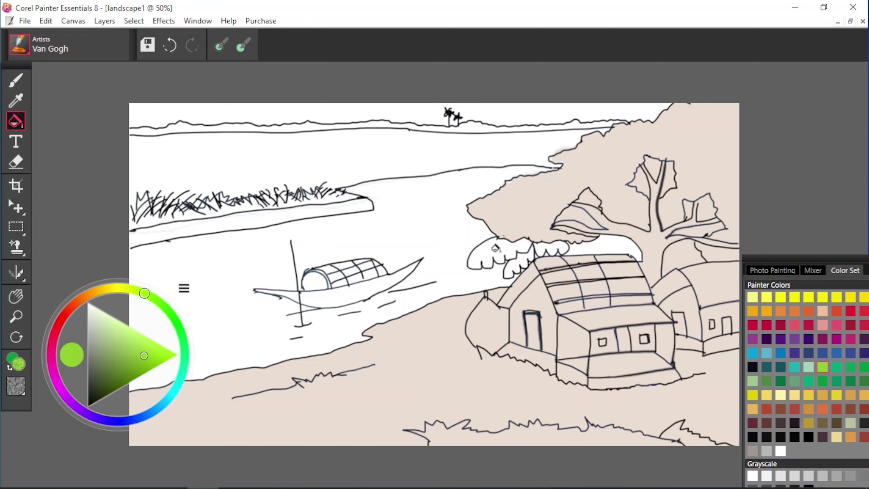
click(496, 248)
click(557, 246)
click(263, 168)
key(ctrl+z)
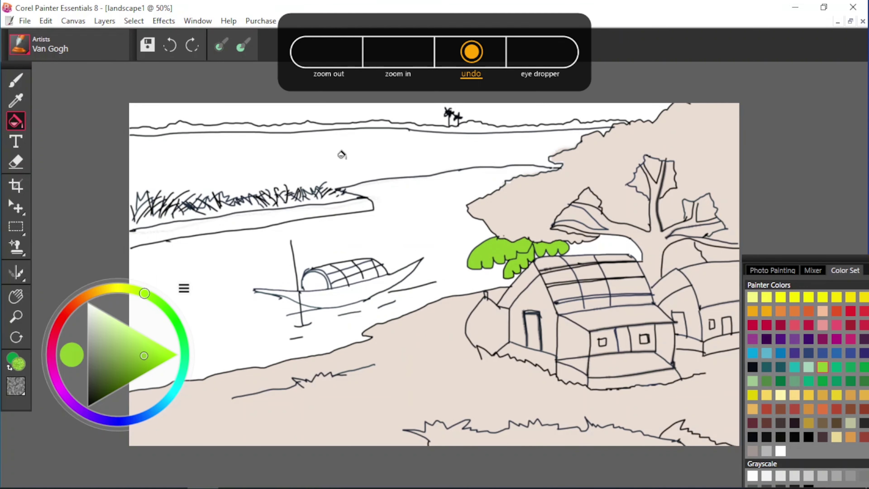
- Close the gap in the tree crown's outline where it meets the far riverbank line, using the black brush
key(g)
key(ctrl+plus)
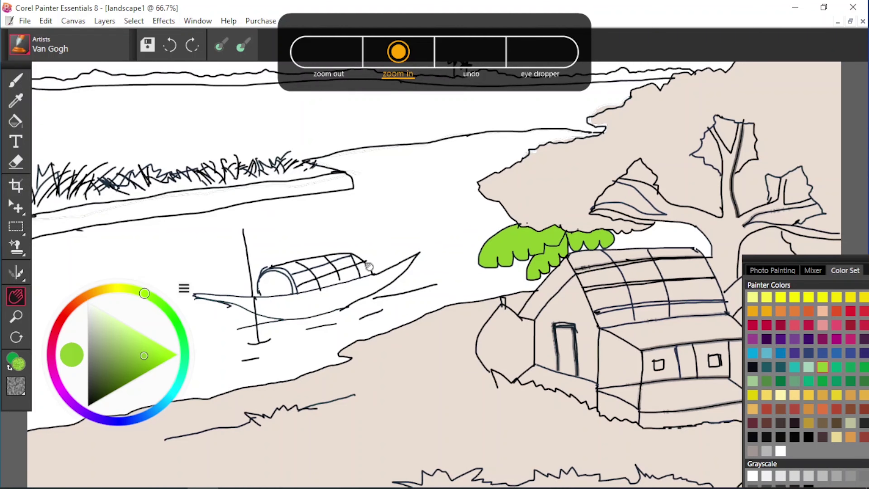
click(753, 367)
key(b)
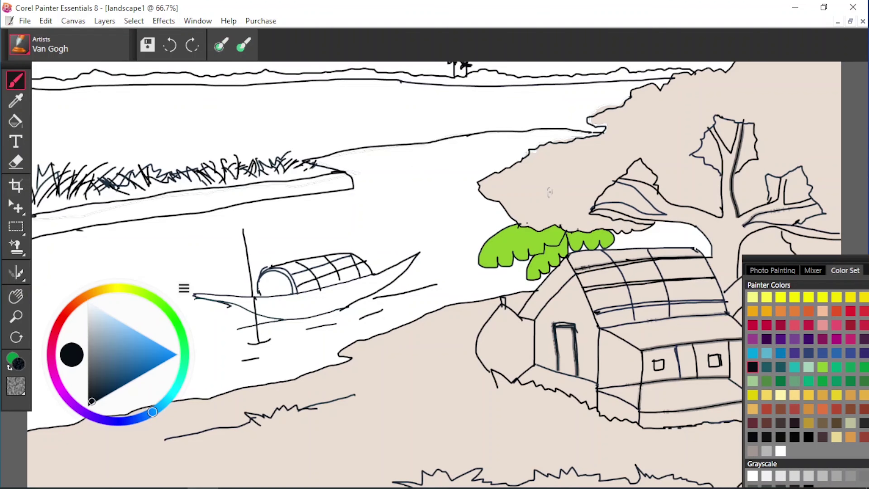
drag(587, 133, 599, 132)
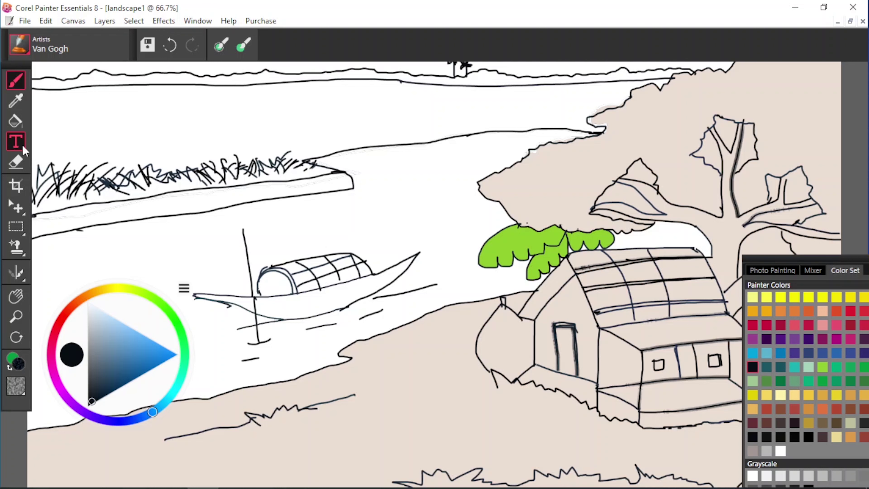
- Fill the large tree's crown with green and its trunk and branches with brown
click(15, 121)
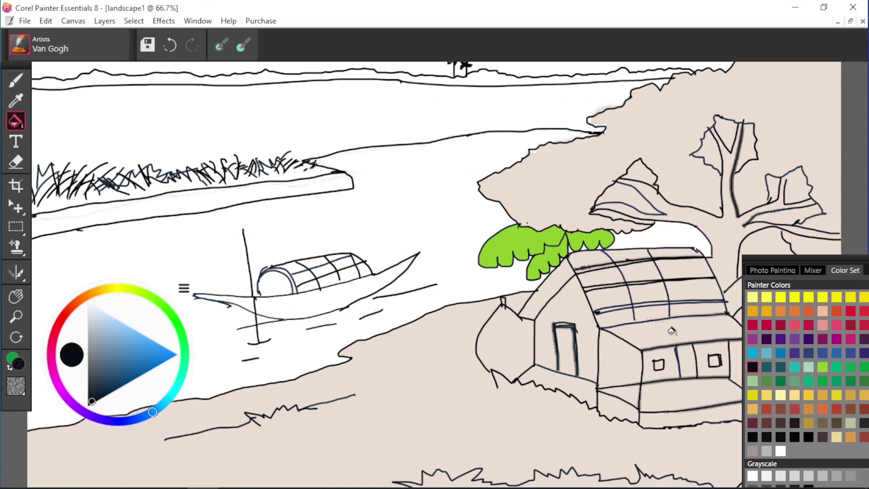
click(823, 381)
click(566, 187)
click(766, 424)
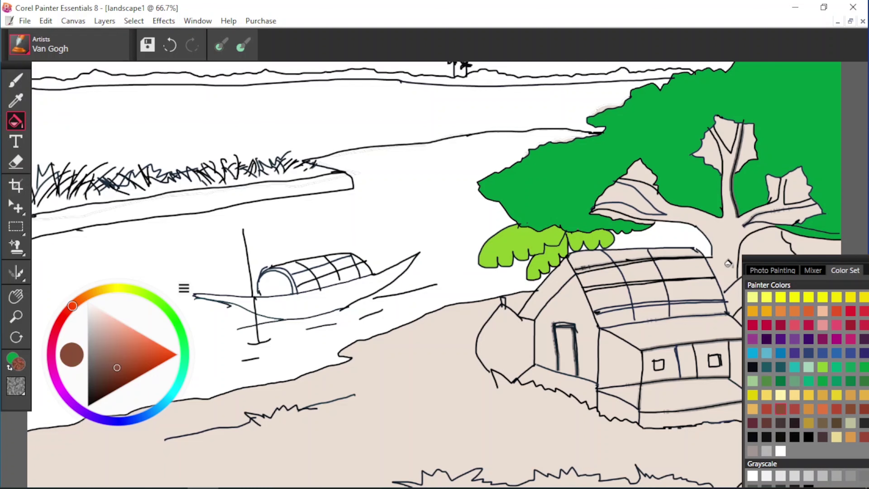
click(720, 238)
- Try to fill the area below the branch beside the trunk with green, and undo it
click(822, 381)
click(807, 244)
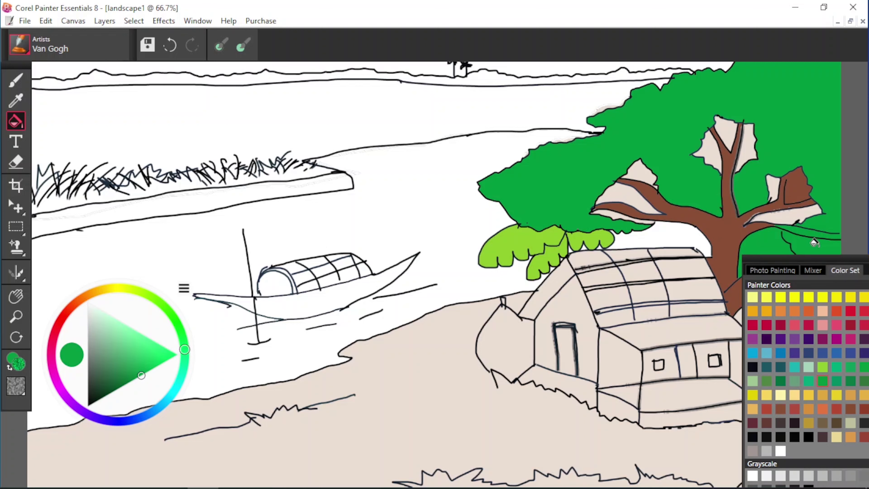
key(ctrl+z)
- Refill the large tree's crown with a muted green
click(752, 367)
key(b)
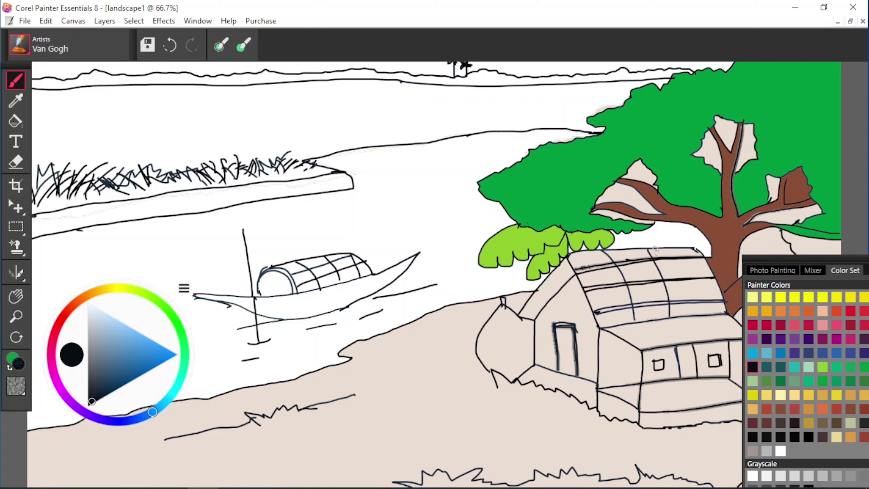
click(836, 381)
key(k)
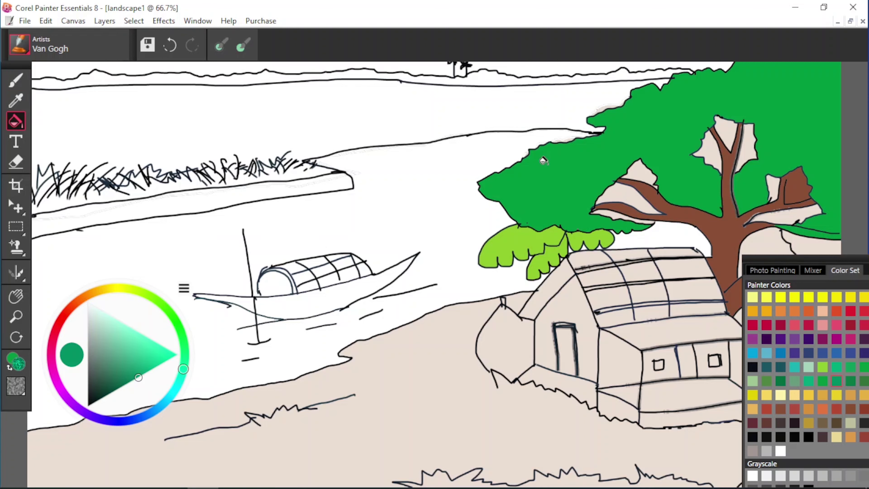
click(765, 381)
click(544, 193)
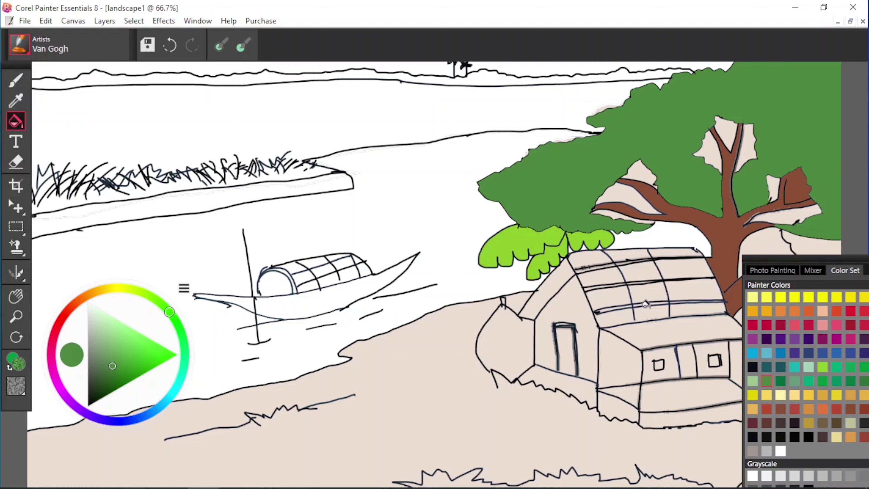
- Try green, light green and ochre fills on the near riverbank
click(822, 367)
click(766, 382)
click(587, 418)
click(822, 367)
click(549, 418)
click(808, 422)
click(585, 428)
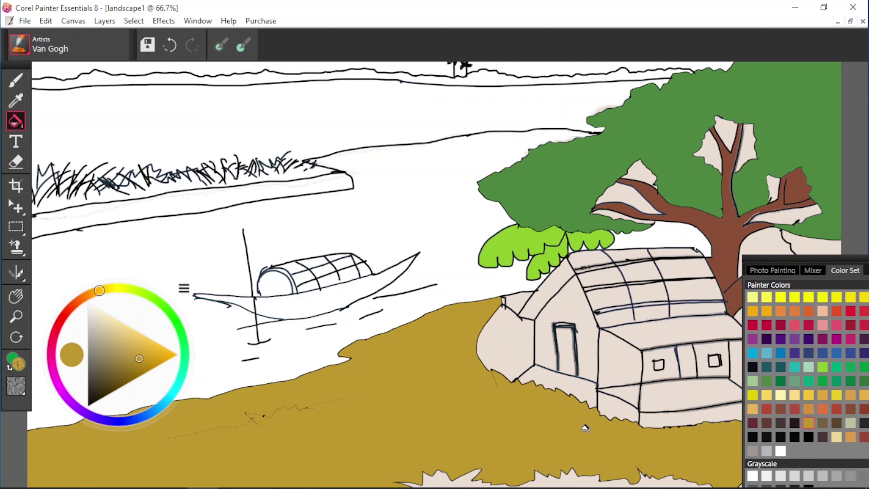
- Try tan and dark red on the near riverbank, and settle on a brown fill
click(752, 410)
click(586, 430)
click(861, 409)
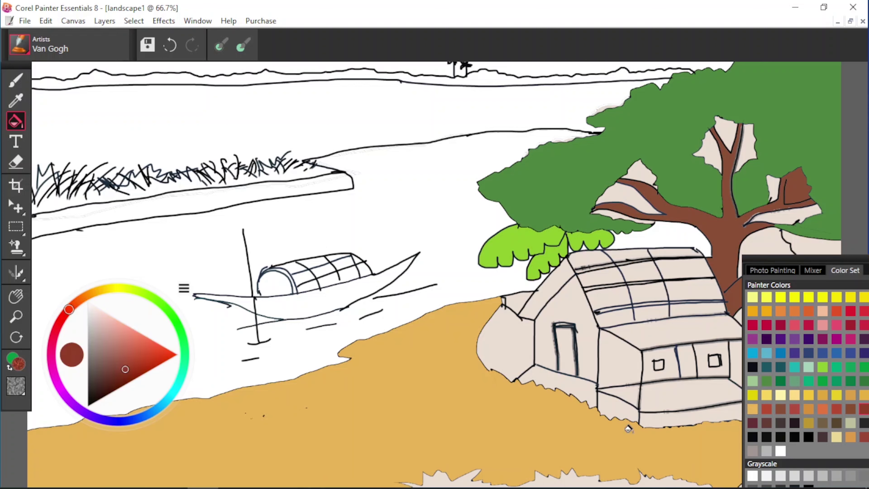
click(628, 426)
click(844, 409)
click(618, 443)
- Try to fill the river with light blue, and undo the fills that spill into the sky and far bank
click(767, 358)
click(445, 262)
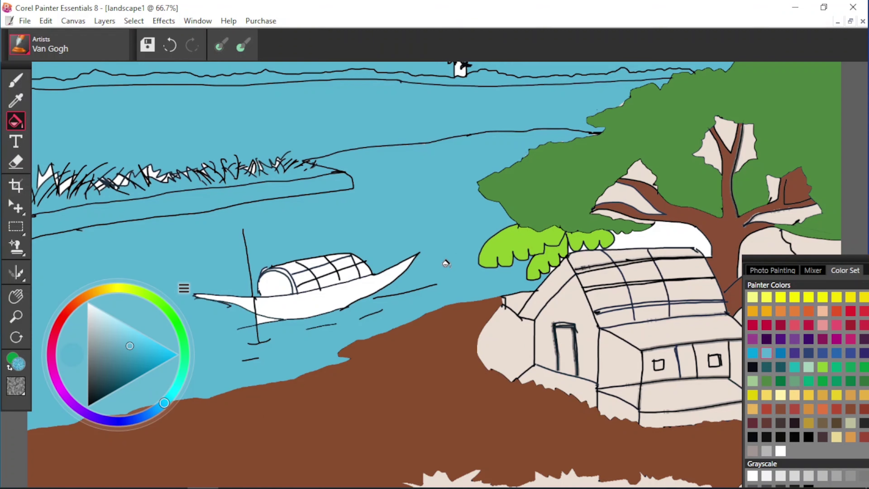
key(ctrl+z)
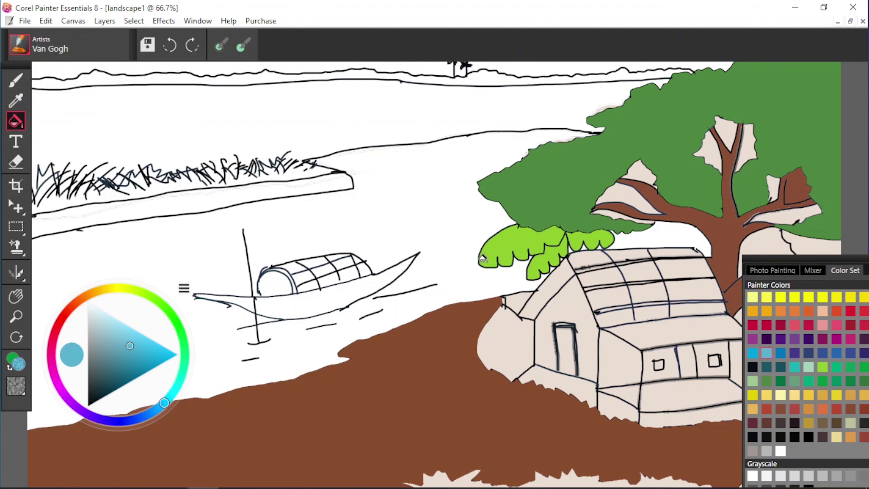
click(440, 270)
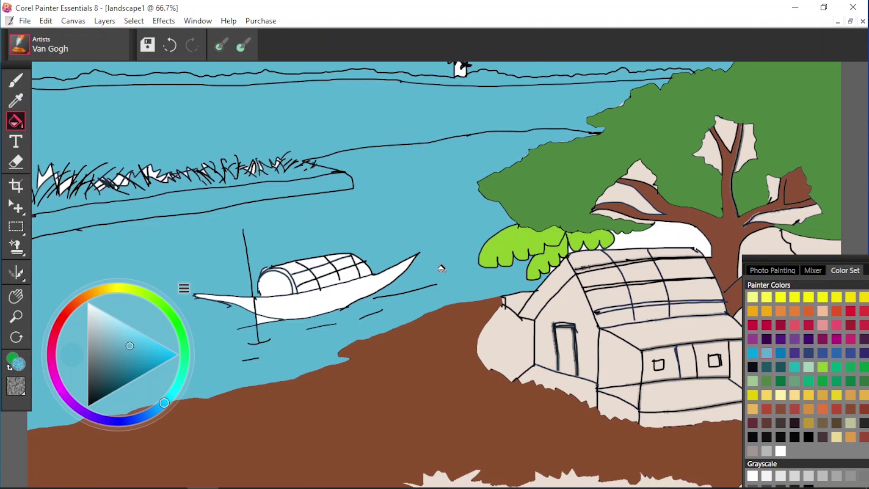
key(ctrl+z)
- Close the gaps in the far riverbank and shoreline outlines at the canvas's left edge with the black brush
key(ctrl+plus)
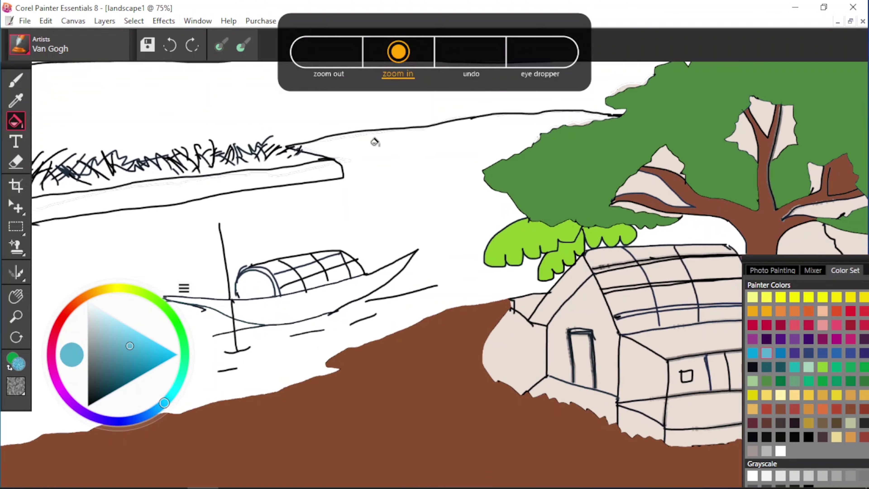
key(ctrl+plus)
key(ctrl+minus)
key(ctrl+minus)
key(ctrl+minus)
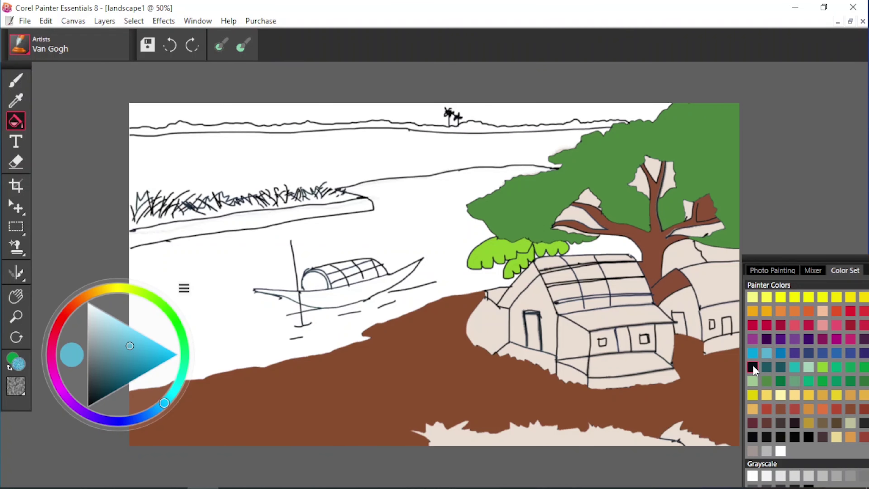
click(752, 367)
key(b)
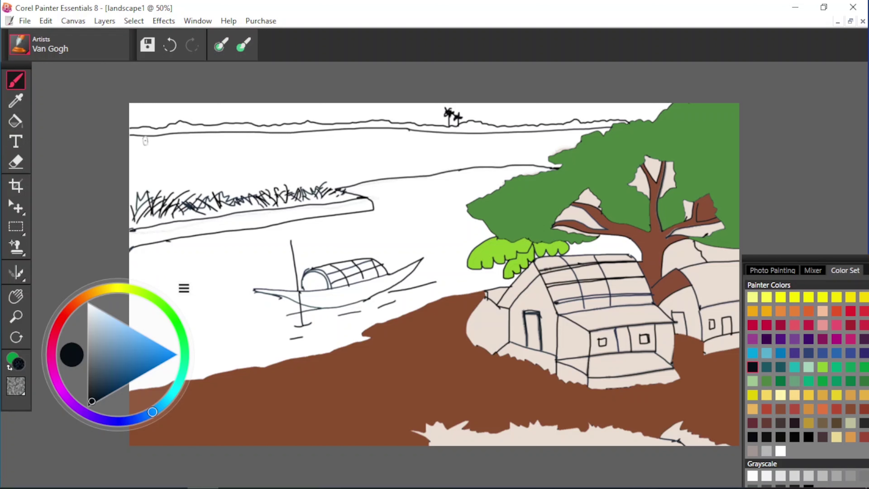
- Try ochre and red fills on the near riverbank
click(809, 425)
click(15, 121)
click(310, 378)
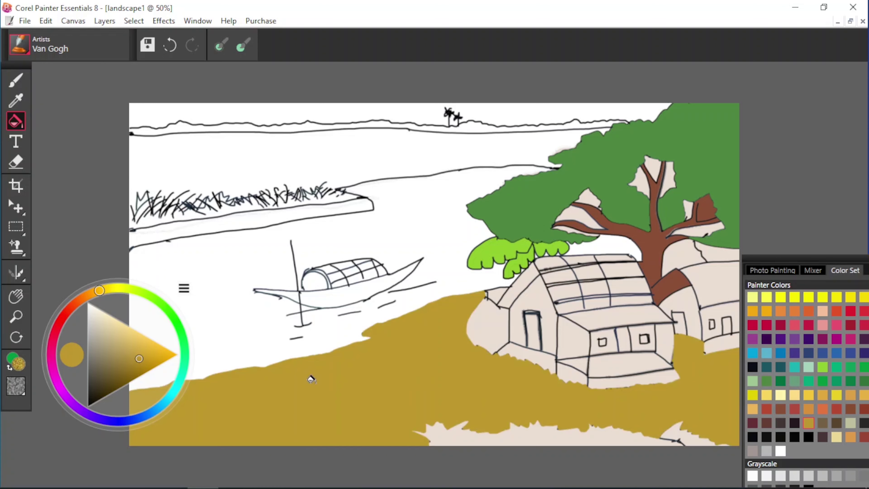
click(808, 409)
click(838, 411)
click(681, 397)
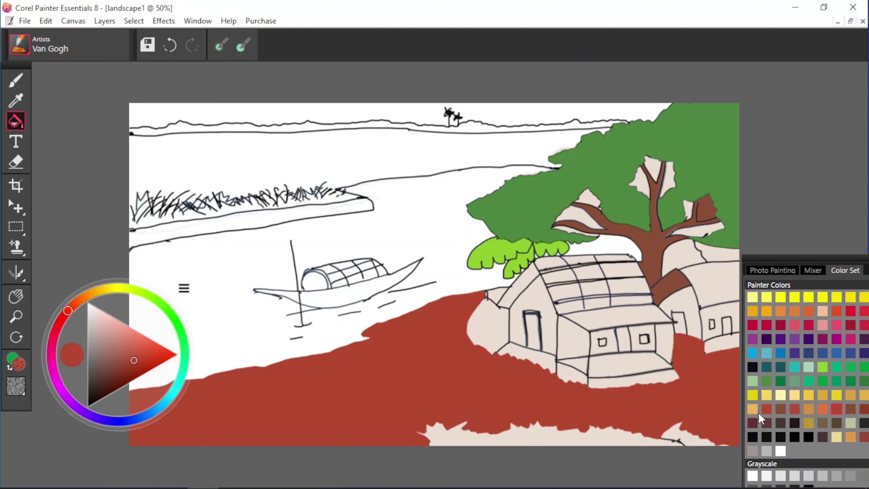
- Fill the near riverbank and the far riverbank's edge strip with brown
click(852, 410)
click(714, 402)
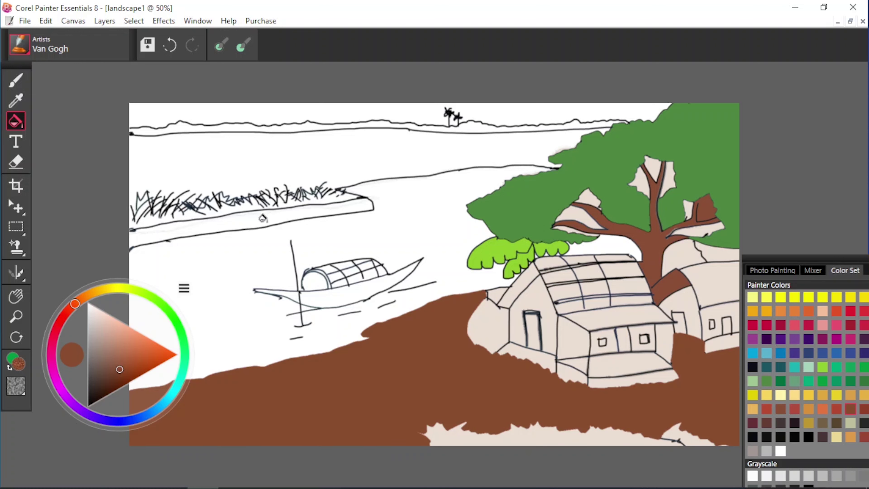
click(263, 219)
- Fill the river with light blue and the boat's hull with black
click(766, 352)
click(448, 267)
click(752, 367)
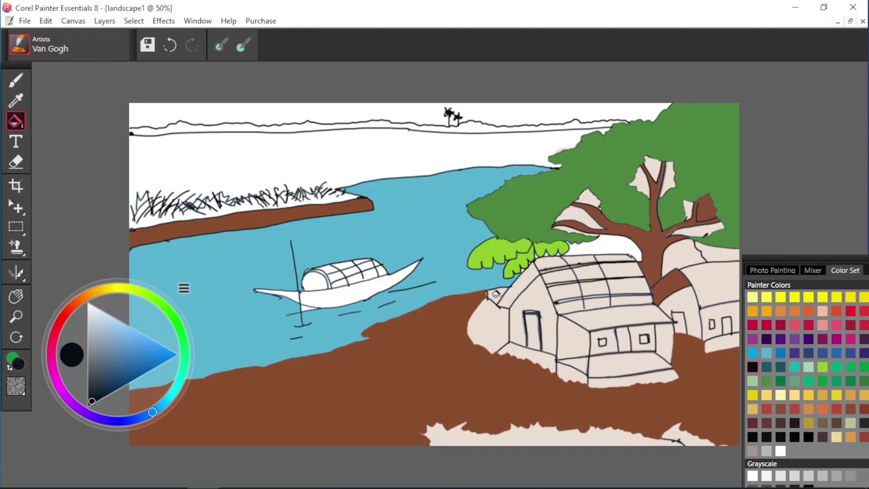
click(355, 291)
click(285, 294)
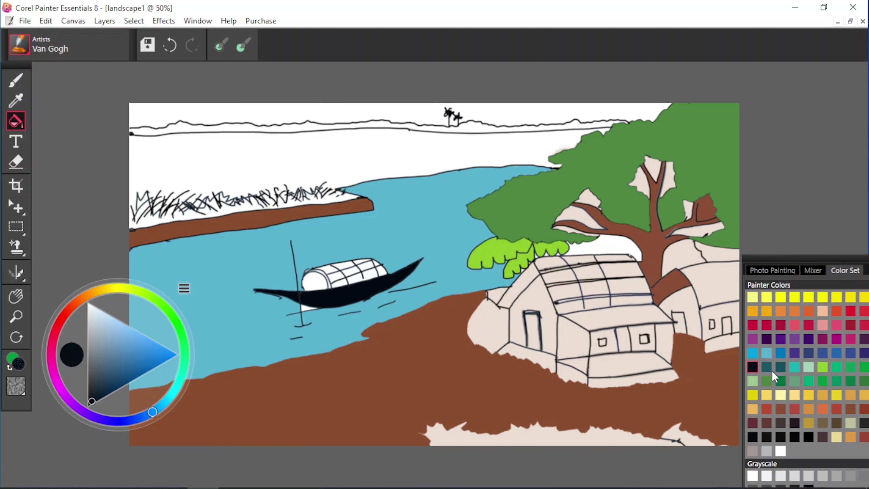
- Try a near-black teal fill on the large tree's crown, and undo it
mouse_move(174, 393)
mouse_down()
mouse_move(175, 361)
mouse_move(178, 377)
mouse_move(163, 395)
mouse_up()
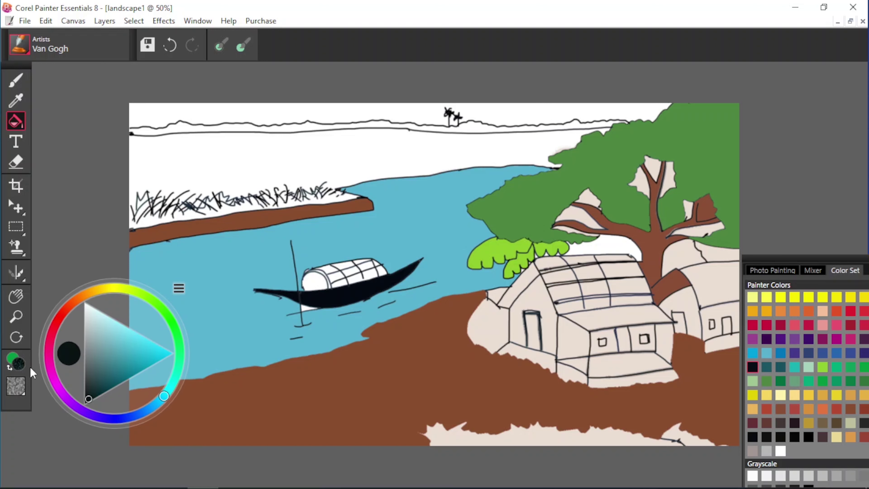
click(814, 271)
click(720, 193)
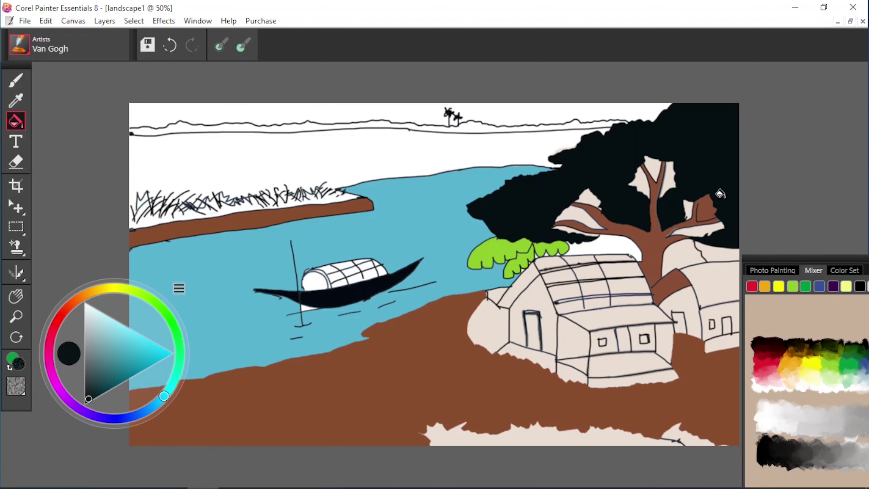
key(ctrl+z)
click(845, 271)
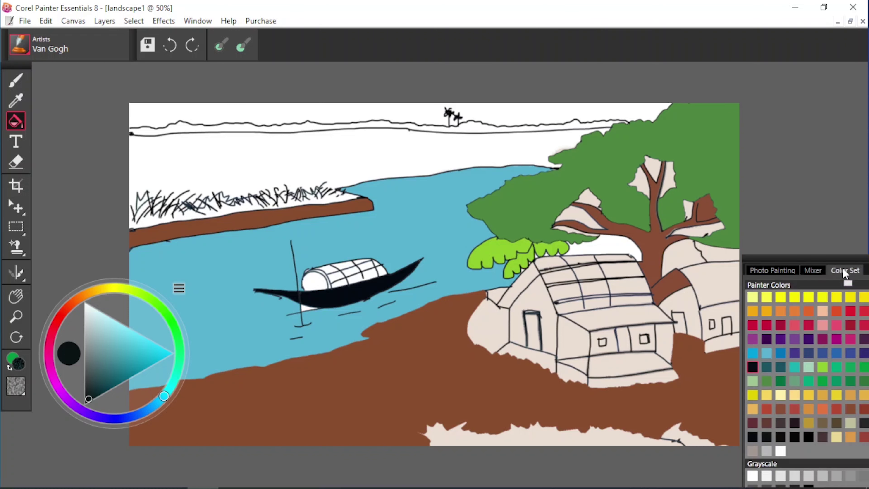
- Try turquoise on the river, and refill it with a light blue whose hue is adjusted on the colour wheel
click(794, 367)
click(455, 238)
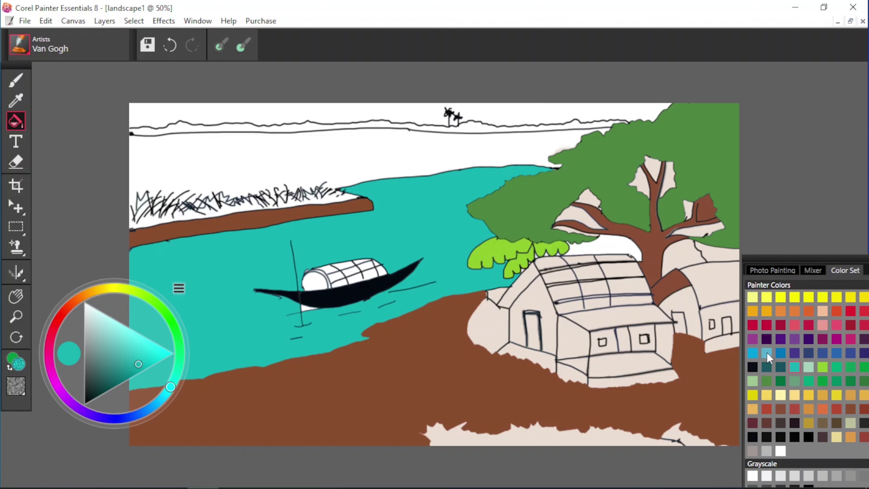
click(767, 353)
click(471, 234)
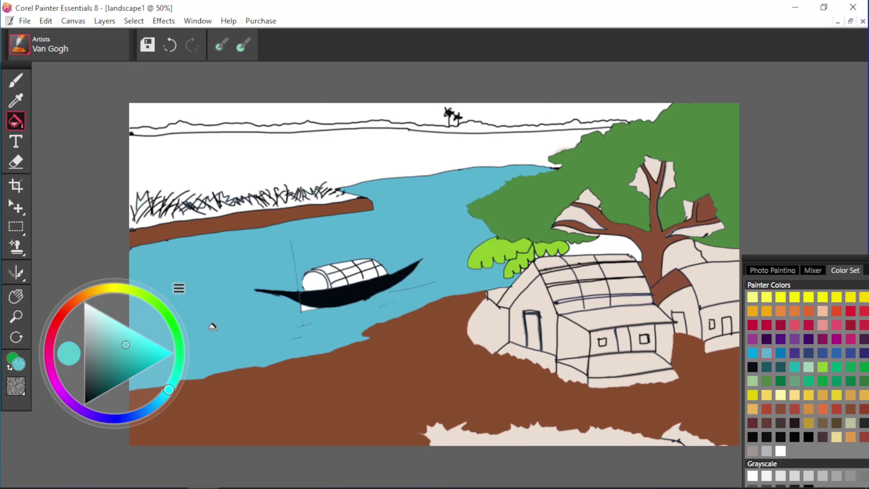
drag(169, 390, 164, 396)
click(190, 358)
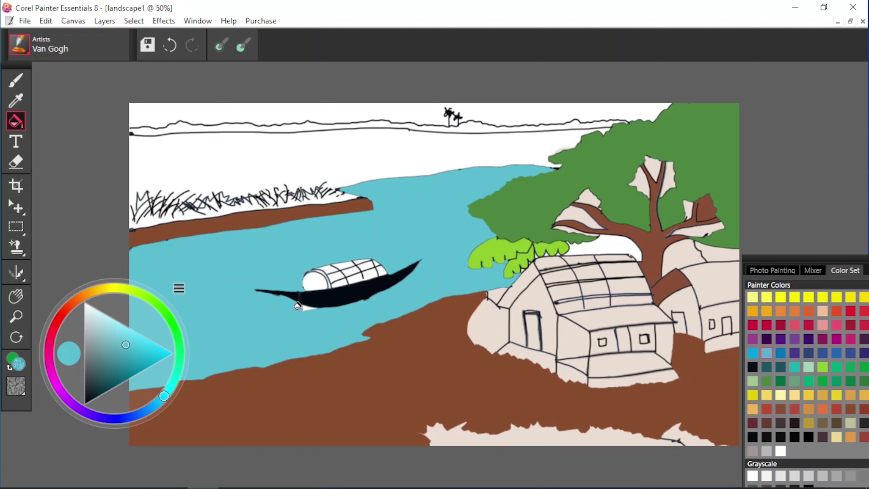
- Fill the gap under the boat's hull with light blue, and the foreground grass and the patch behind the far hut with green
click(297, 305)
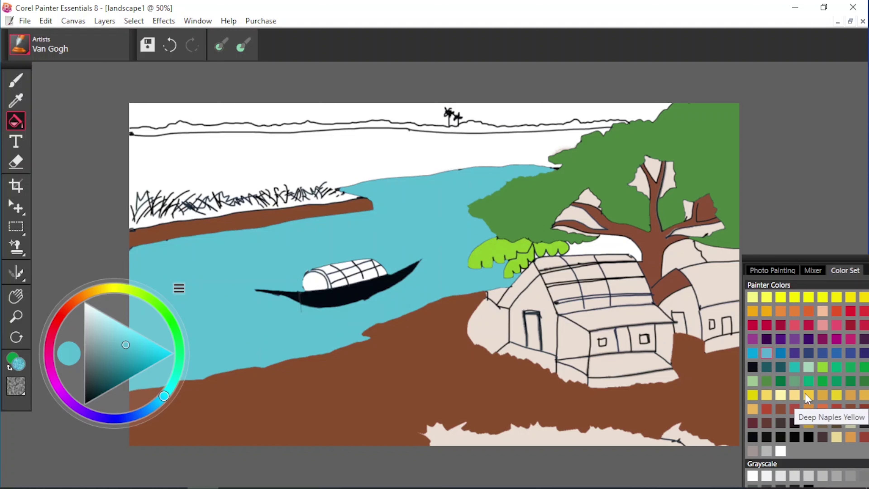
click(752, 367)
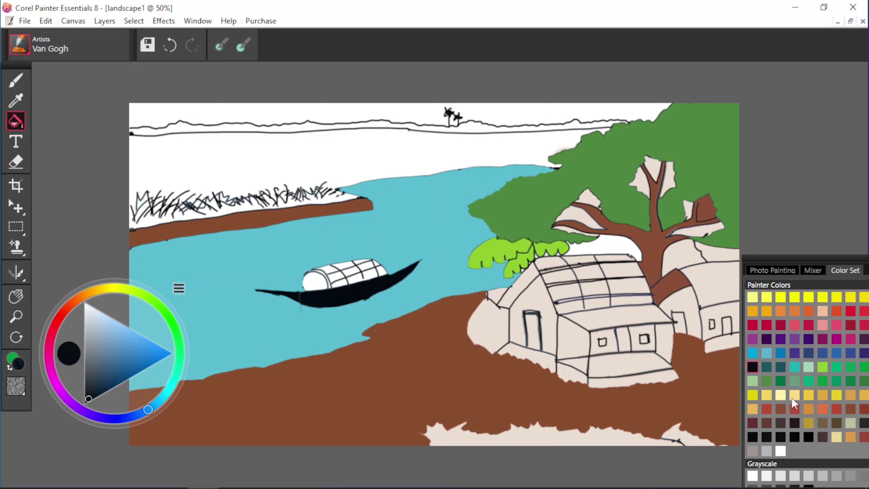
click(766, 380)
click(470, 427)
click(680, 436)
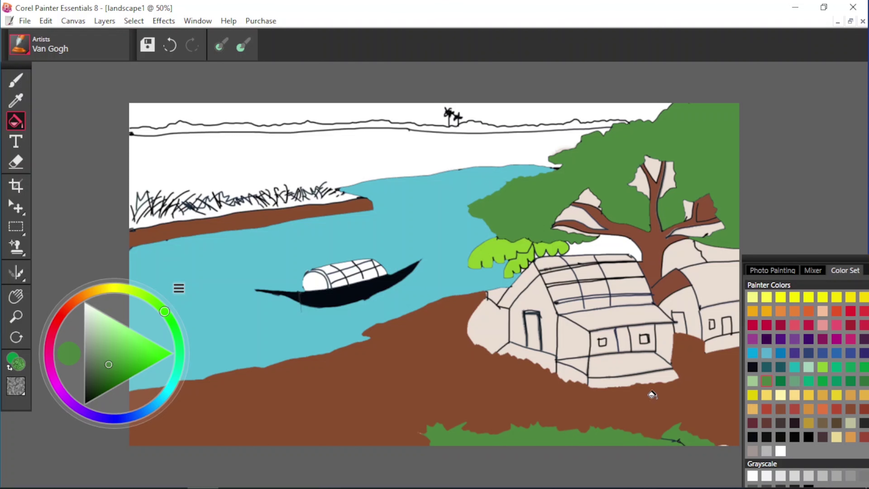
click(713, 252)
- Fill the gaps between the large tree's branches with light blue and the remaining patch beside its trunk with green
click(766, 353)
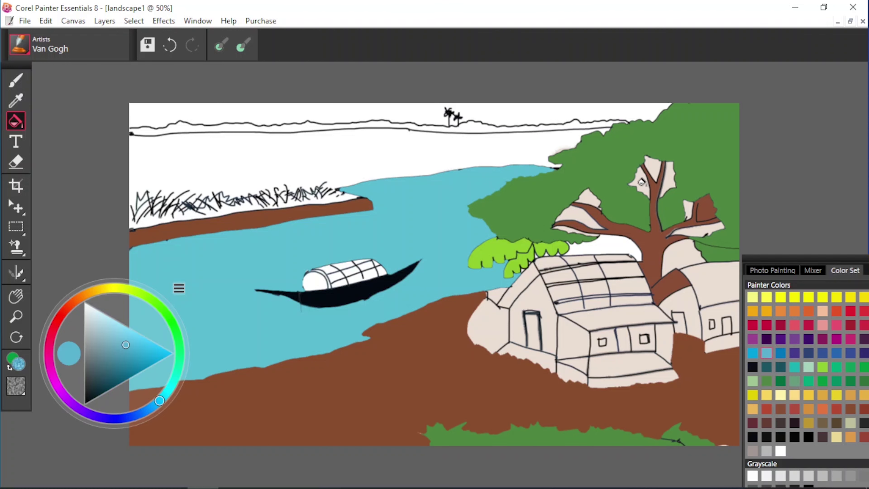
click(639, 181)
click(655, 166)
click(666, 176)
click(587, 198)
click(568, 224)
click(691, 231)
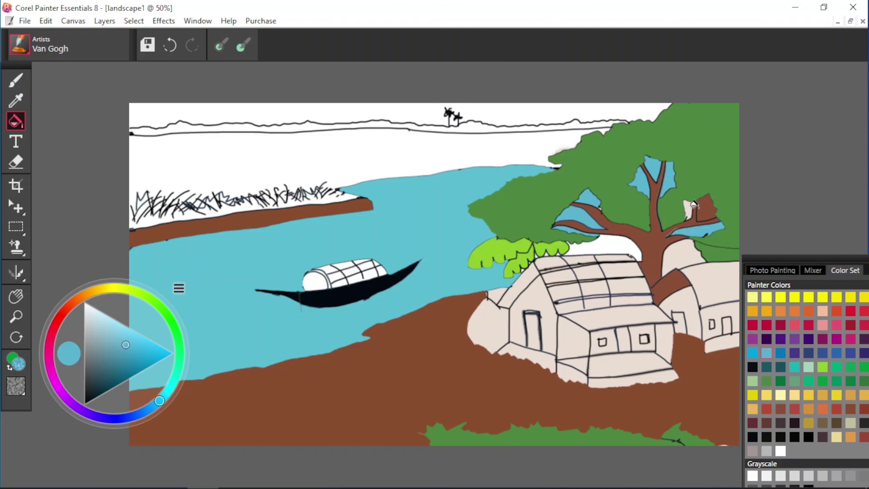
click(685, 204)
click(763, 382)
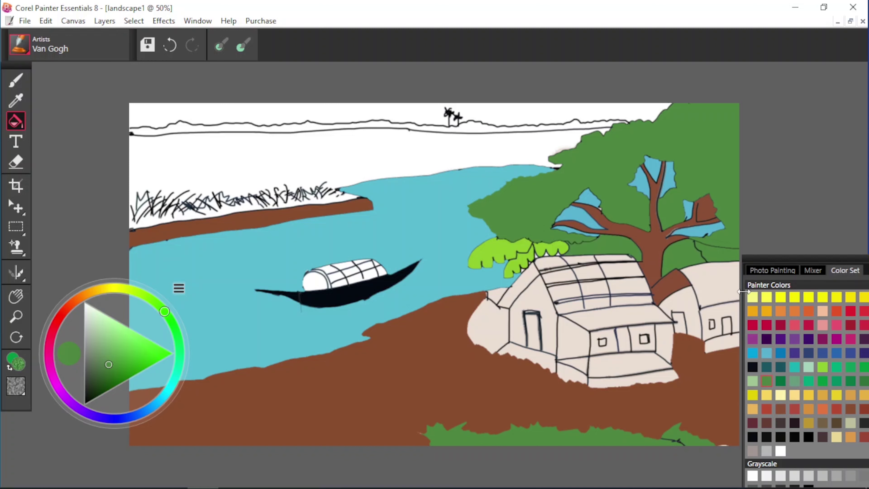
- Fill the far hut's walls with ochre and its roof with brown
click(814, 407)
click(707, 280)
click(711, 313)
click(686, 304)
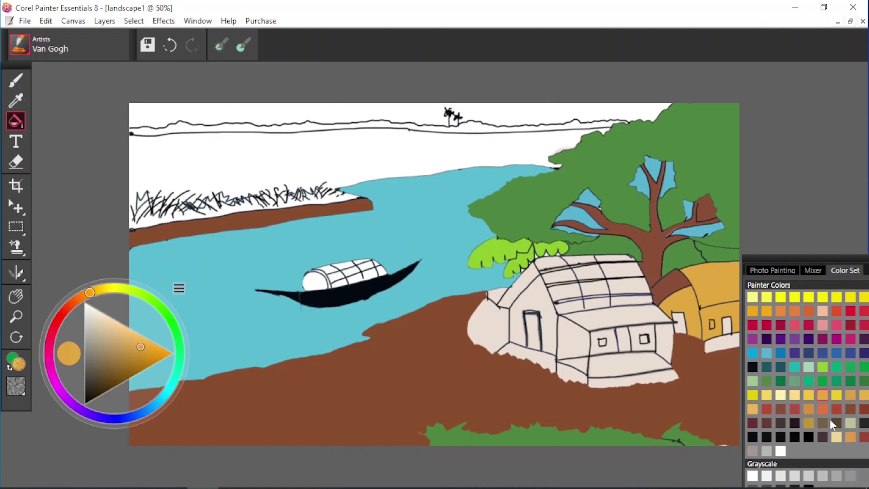
click(845, 410)
click(708, 283)
- Try a khaki fill on the near riverbank, and refill the ground with orange-brown
click(853, 423)
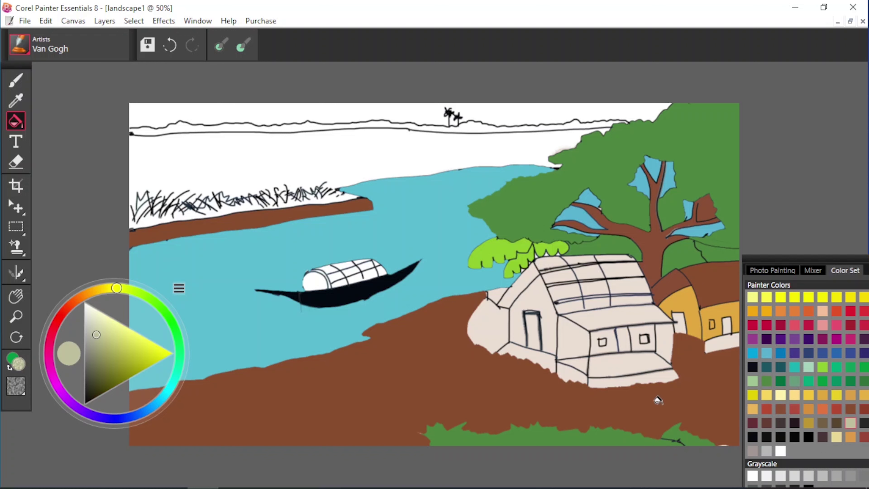
click(658, 394)
click(809, 409)
click(681, 396)
- Fill the far hut's base with dark maroon, undoing the misplaced fill
click(754, 423)
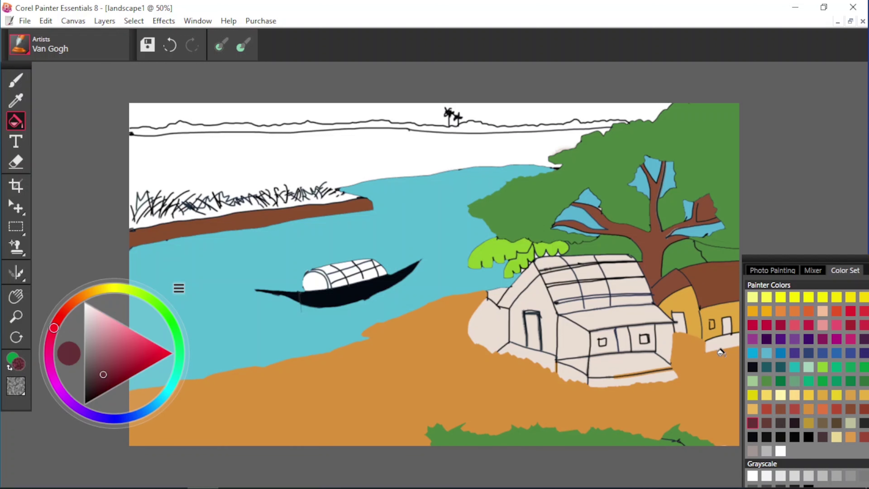
click(718, 353)
key(ctrl+z)
click(719, 343)
- Fill the near hut's doors and windows with black
click(752, 368)
click(538, 328)
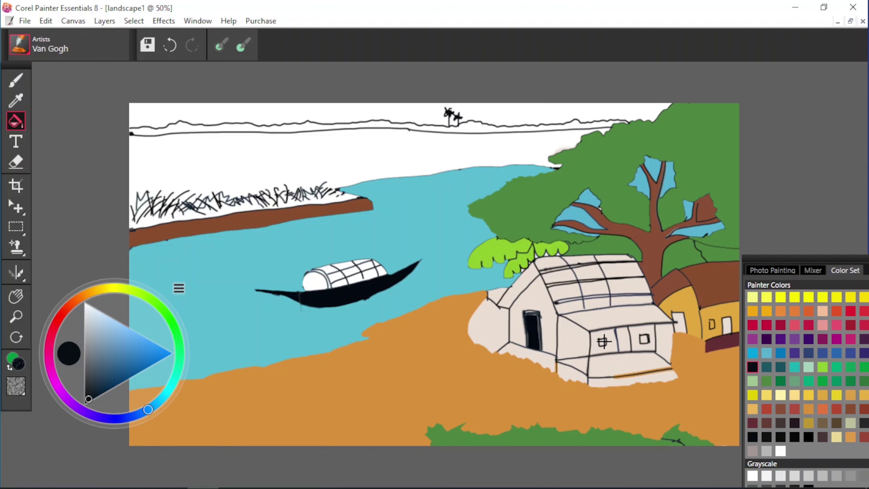
click(602, 340)
click(641, 338)
click(625, 339)
- Try a brick-red fill on the near hut's roof panels, and undo it
click(827, 418)
click(629, 287)
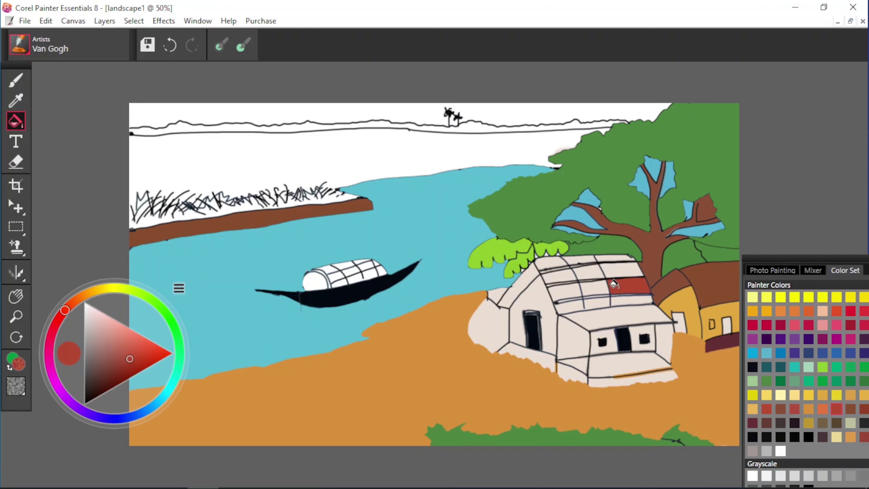
click(594, 289)
click(565, 291)
click(558, 276)
key(ctrl+z)
key(ctrl+z)
key(ctrl+z)
key(ctrl+z)
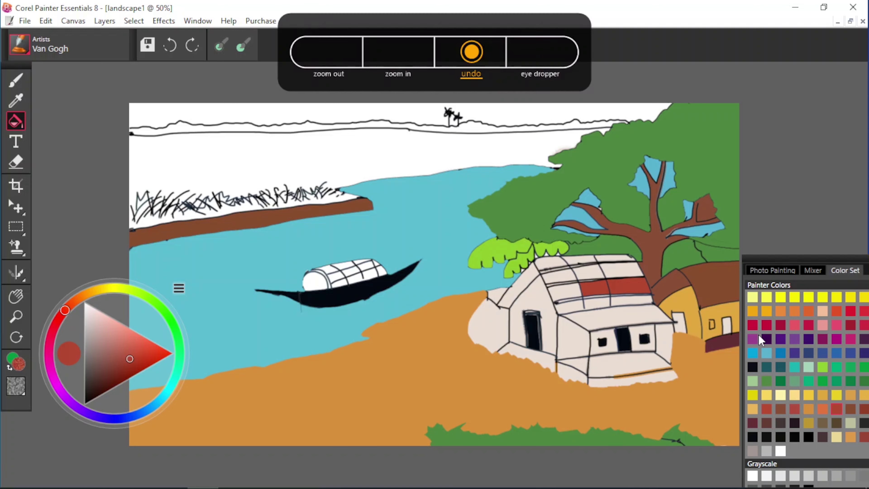
- Fill all the near hut's roof panels and its sloping gable edge with orange-red
click(808, 311)
click(595, 285)
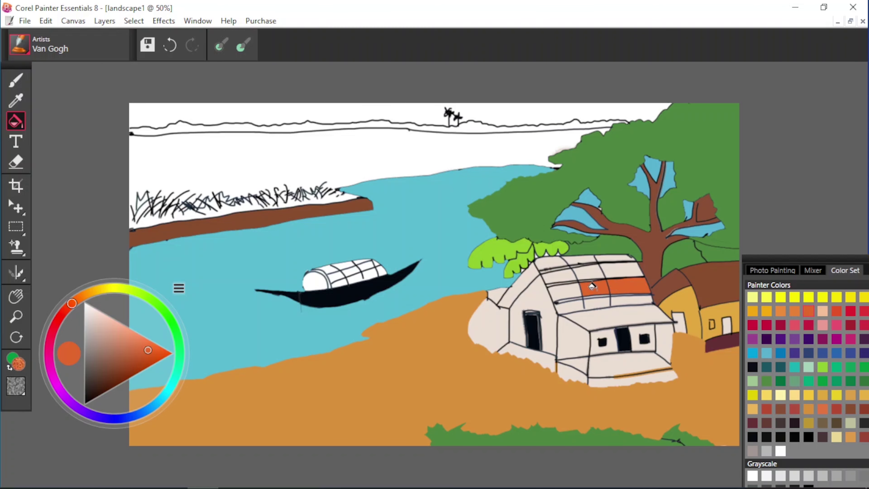
click(568, 291)
click(571, 303)
click(615, 297)
click(616, 271)
click(571, 277)
click(548, 264)
click(582, 260)
click(527, 277)
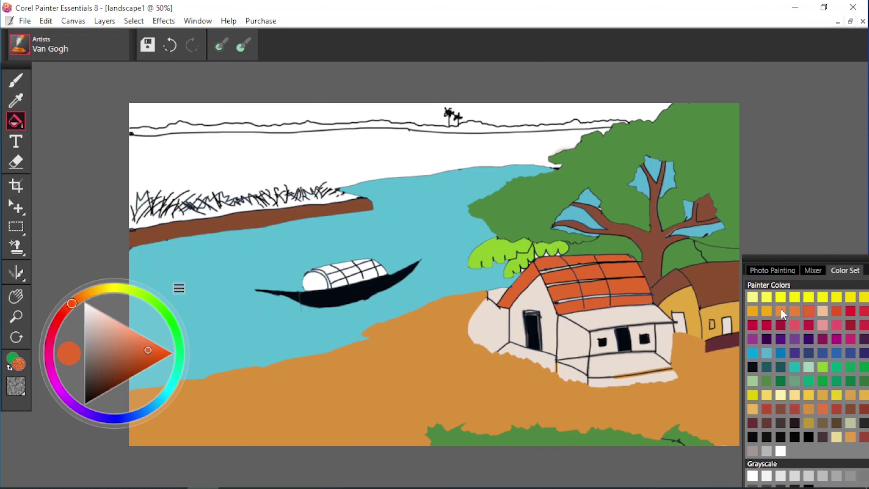
- Fill the near hut's walls, veranda roof and base with orange
click(779, 311)
click(578, 342)
click(609, 317)
click(635, 332)
click(608, 347)
click(598, 363)
click(616, 380)
click(526, 358)
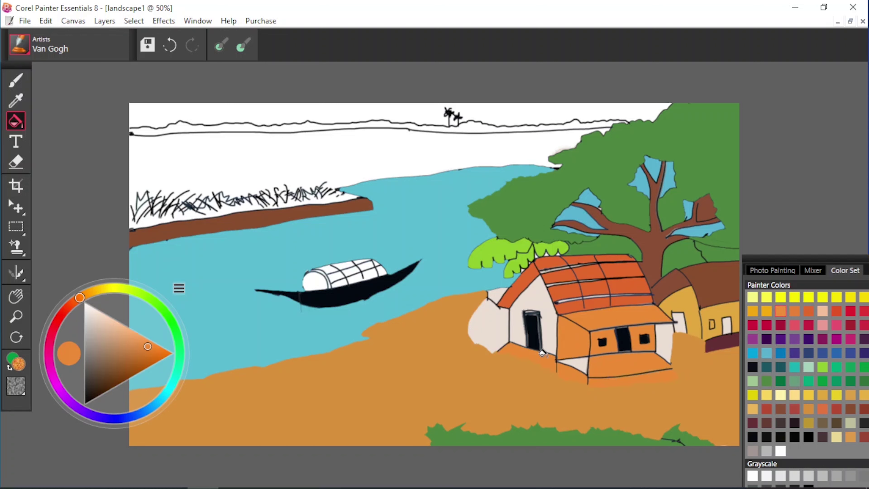
click(572, 365)
click(541, 295)
- Fill the rounded shape beside the near hut with pale yellow and the veranda's end wall with orange
click(752, 297)
click(489, 325)
click(663, 340)
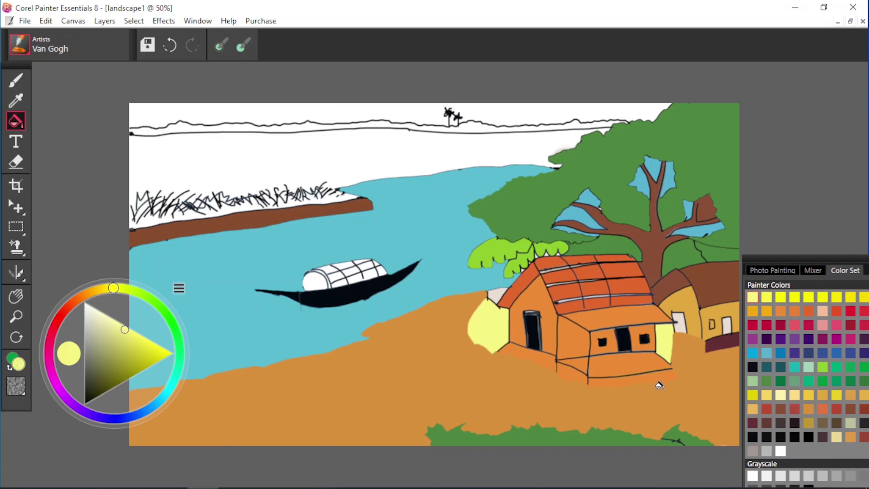
click(794, 310)
click(661, 337)
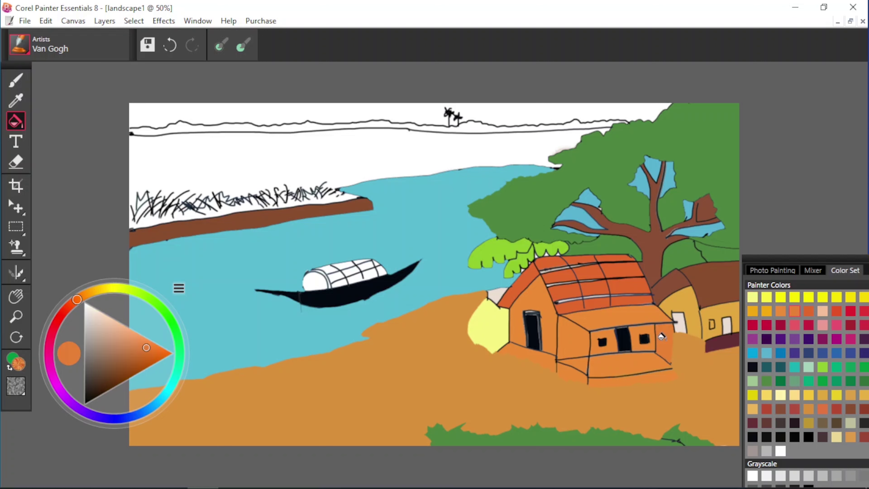
- Fill the far hut's doors with black, undo the window fill, and fill the small corner behind the near hut with amber
click(752, 367)
click(678, 322)
click(726, 325)
click(712, 323)
key(ctrl+z)
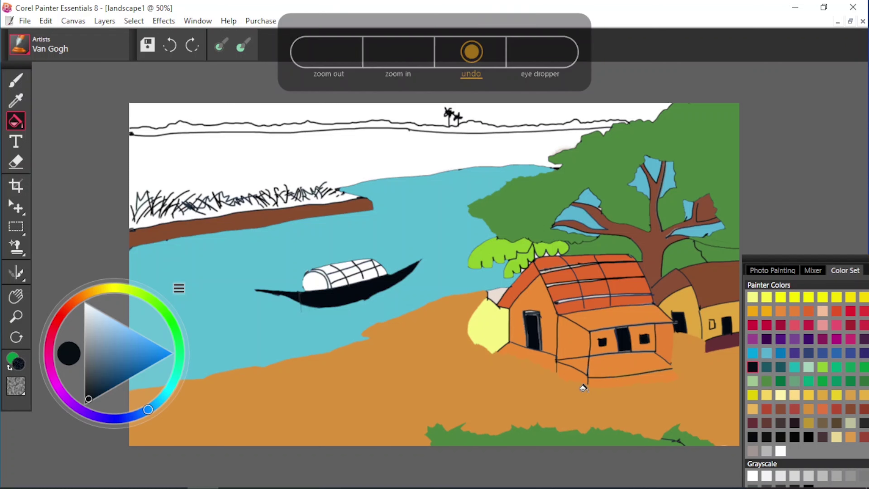
click(751, 311)
click(494, 294)
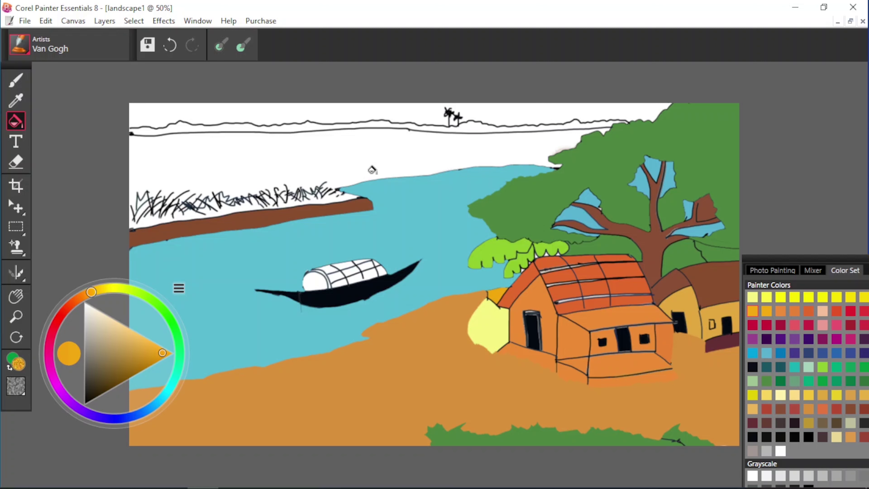
- Try light green on the far field, refill it with yellow, and undo the stray yellow fill on the river
click(823, 368)
click(360, 149)
click(752, 395)
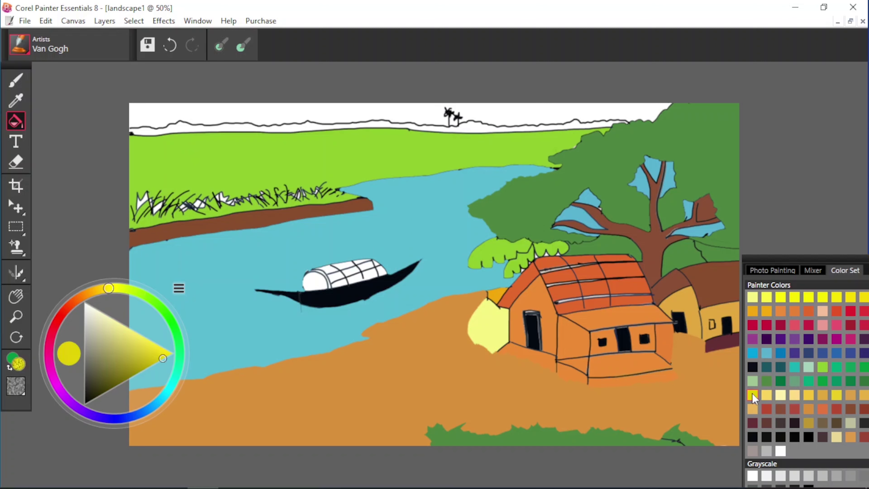
click(390, 158)
click(407, 322)
key(ctrl+z)
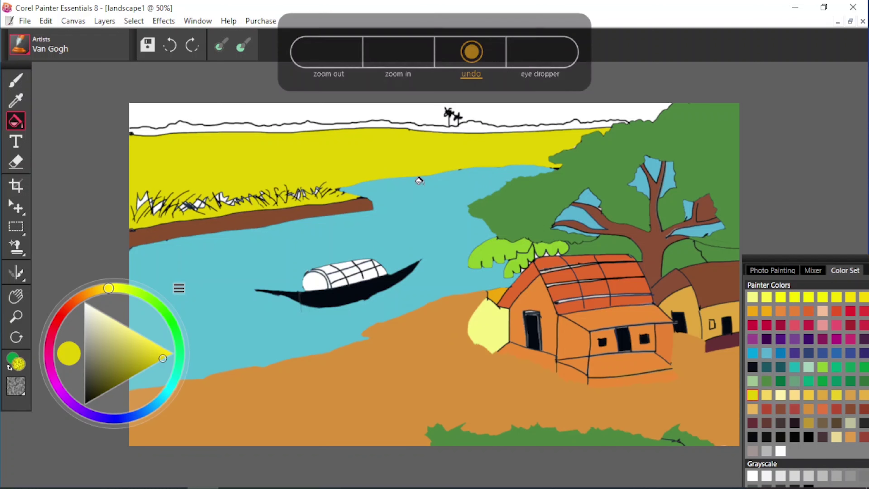
- Try a dark green fill on the distant treeline, and undo it
click(780, 381)
click(472, 118)
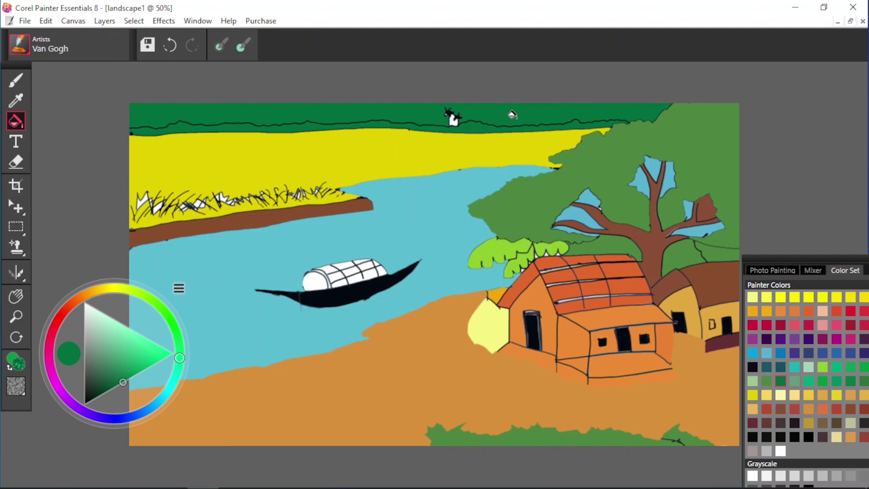
key(ctrl+z)
click(470, 123)
key(ctrl+z)
- Close the gap in the distant treeline's outline with a black brush stroke and fill the treeline with dark green
key(ctrl+plus)
key(g)
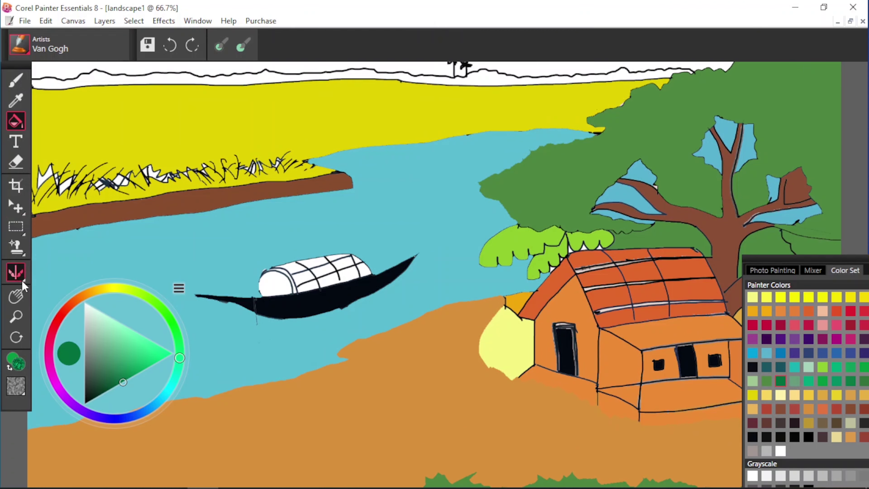
drag(64, 133, 115, 164)
click(751, 367)
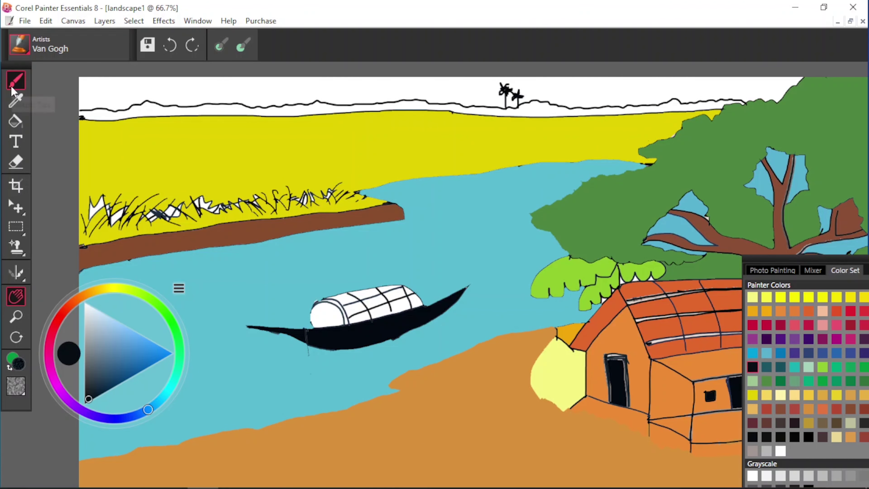
click(16, 79)
click(15, 121)
click(780, 380)
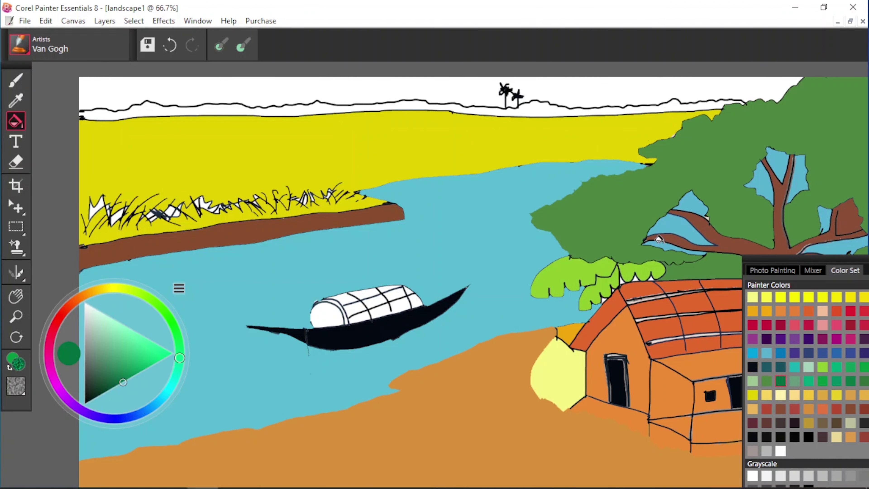
click(541, 111)
- Try bright blue, pale mint green and pale yellow fills on the sky
click(752, 352)
click(780, 297)
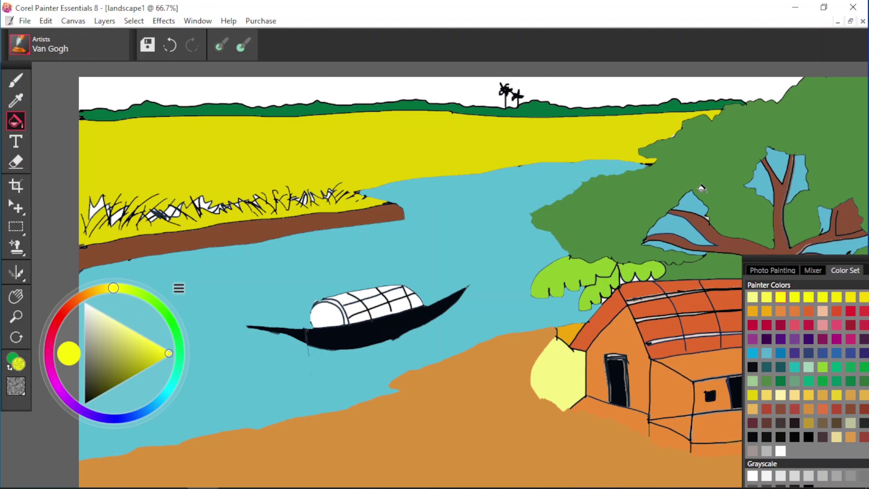
click(751, 352)
click(585, 86)
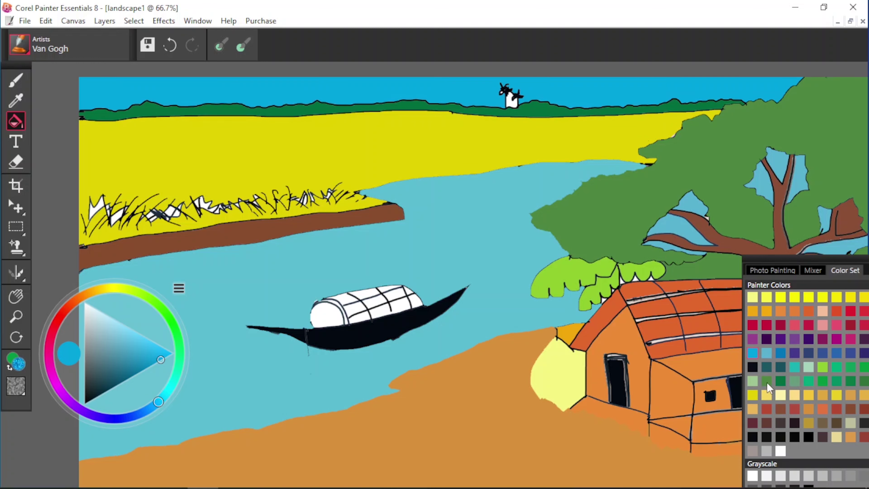
click(807, 368)
click(631, 87)
click(755, 298)
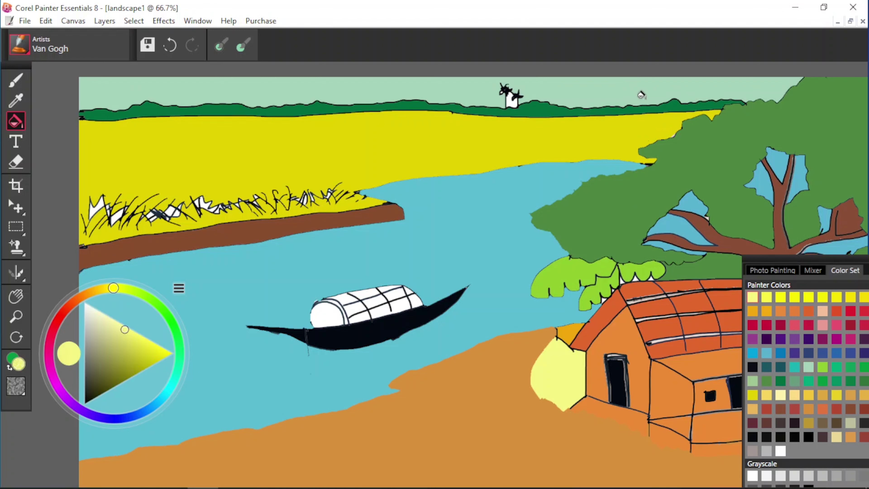
click(639, 91)
- Fill the sky and the gap between the distant palm trees with light blue
click(766, 353)
click(596, 89)
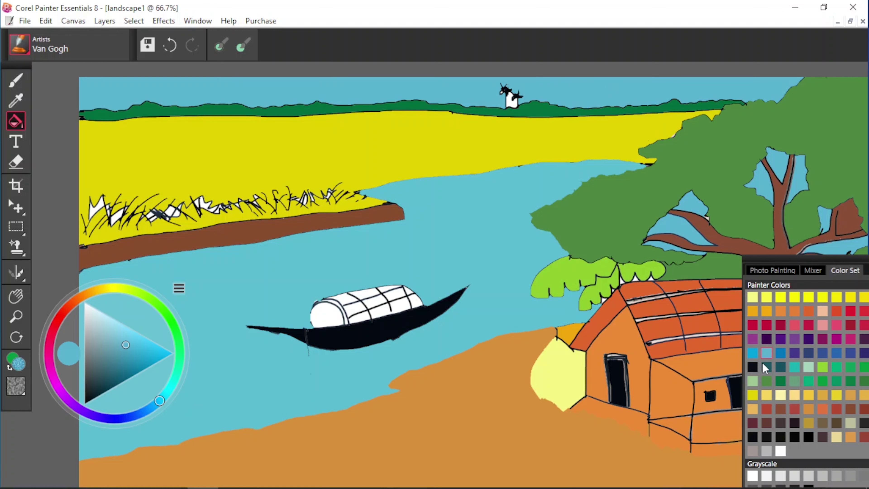
click(506, 97)
- Fill all the panels of the boat's canopy with crimson
click(778, 325)
click(369, 301)
click(356, 307)
click(379, 310)
click(399, 305)
click(395, 295)
click(415, 301)
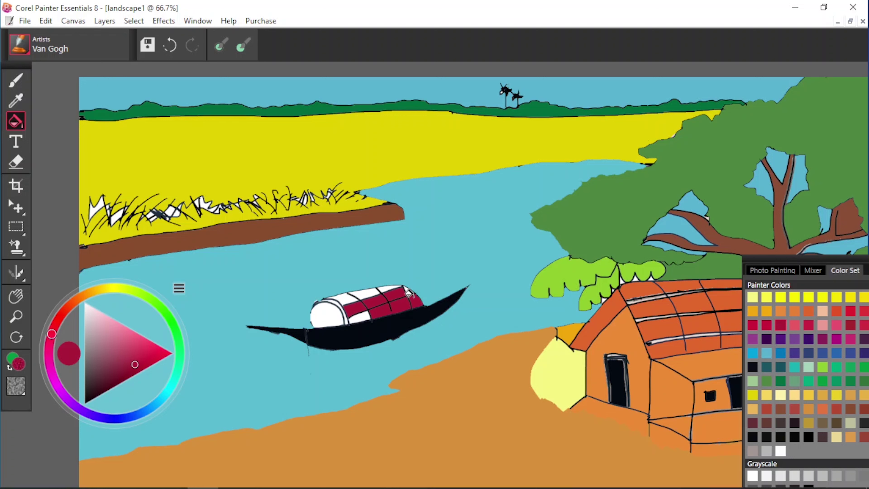
click(364, 293)
click(380, 288)
click(358, 316)
- Fill the front opening of the boat's canopy with light ochre, undoing the stray fills next to it
click(752, 409)
click(327, 313)
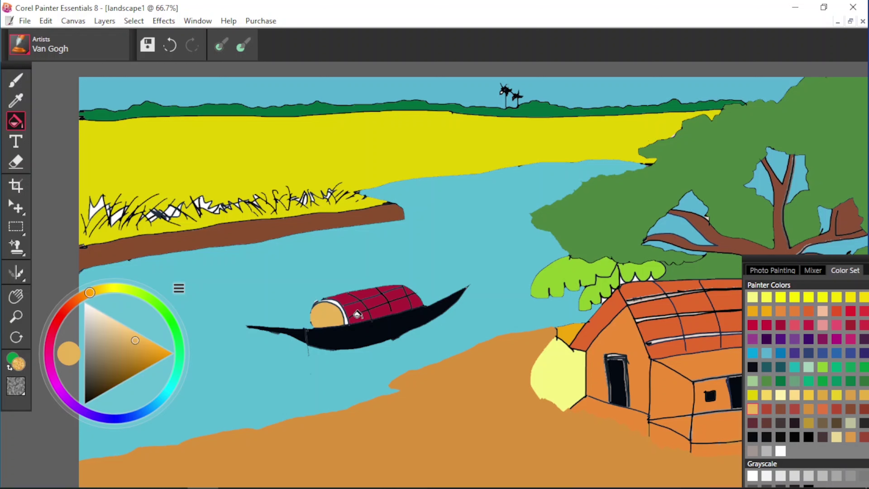
click(382, 322)
key(ctrl+z)
click(334, 303)
key(ctrl+z)
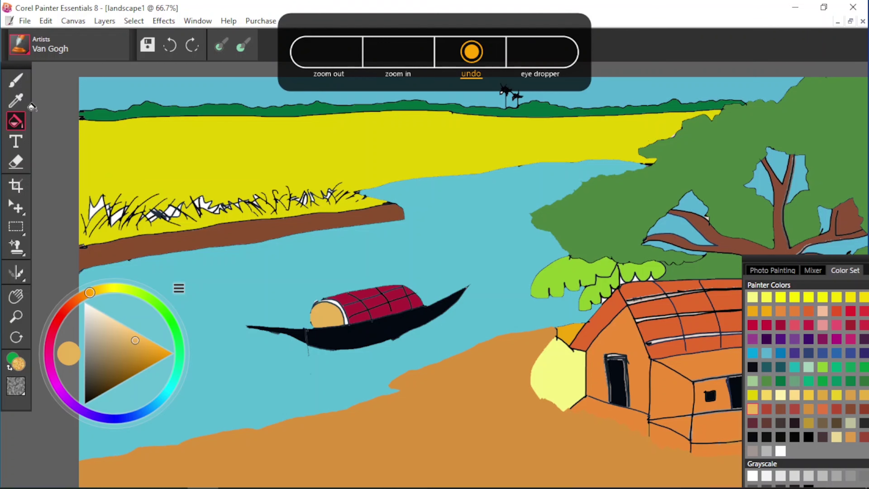
- Fill the narrow white rim around the canopy's front opening with light ochre
key(ctrl+plus)
key(ctrl+plus)
key(ctrl+plus)
click(202, 325)
key(ctrl+z)
click(209, 332)
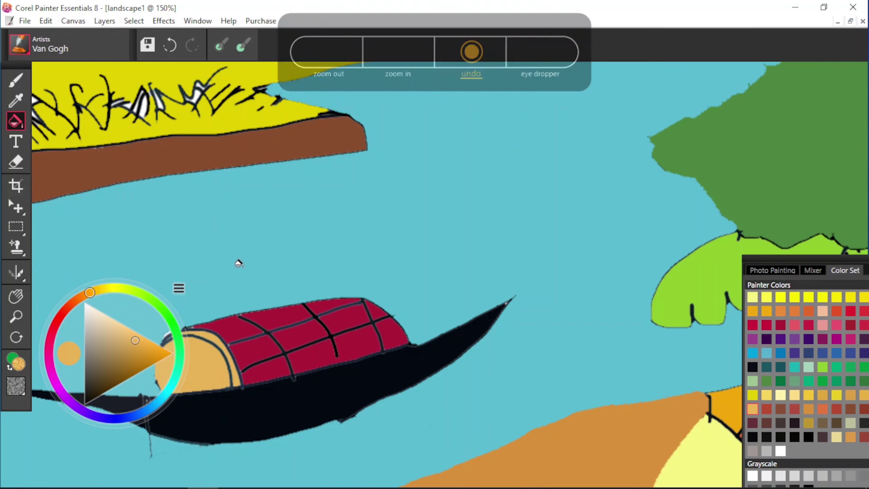
key(ctrl+minus)
key(ctrl+minus)
- Paint a black upright pole at the boat's bow and black ripple lines on the water beneath the hull
click(752, 367)
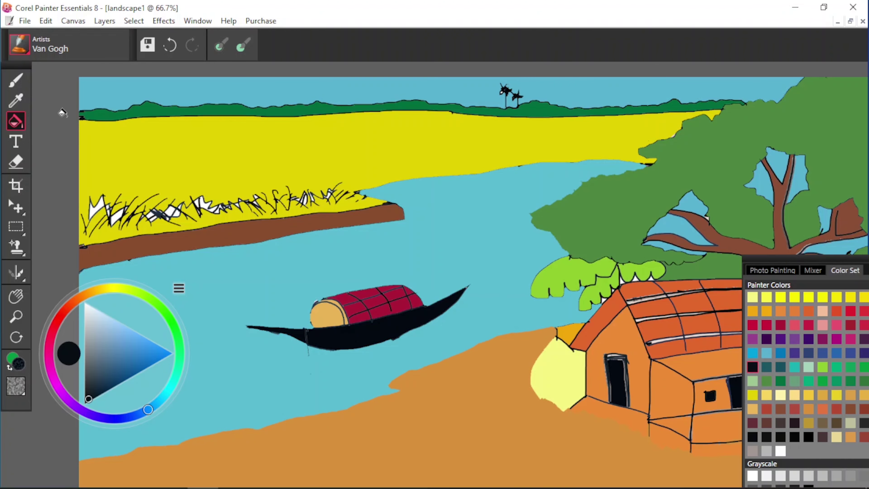
key(b)
click(752, 436)
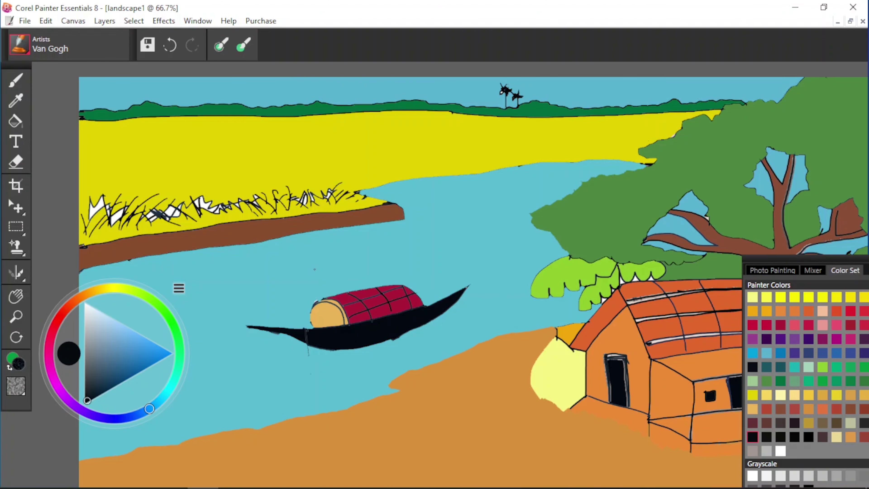
drag(270, 354, 343, 351)
drag(366, 361, 476, 338)
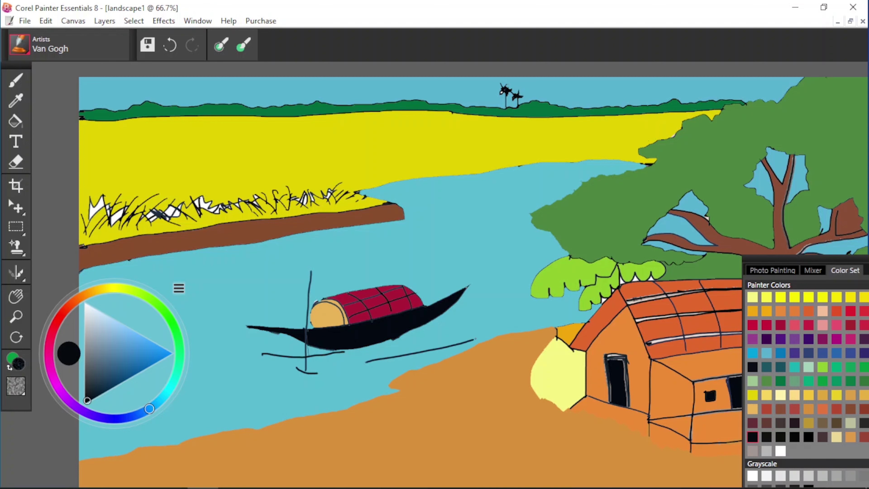
drag(412, 331, 517, 312)
- Outline the front hut's base and far wall edge in black and add a ground line under the haystack, undoing stray strokes
key(ctrl+minus)
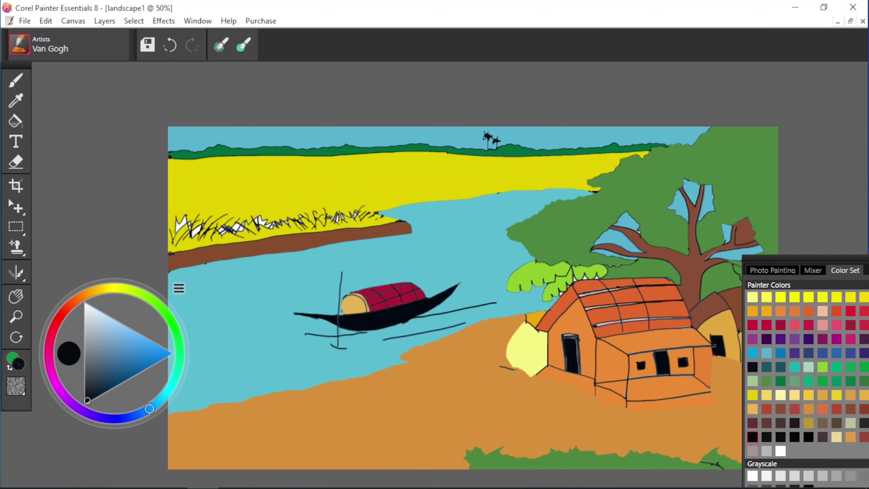
drag(529, 380, 539, 378)
drag(549, 383, 608, 399)
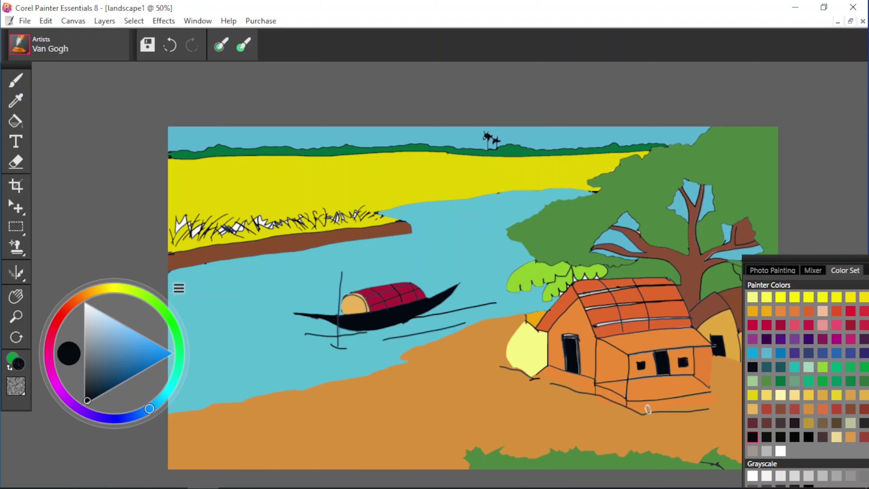
key(ctrl+z)
key(ctrl+minus)
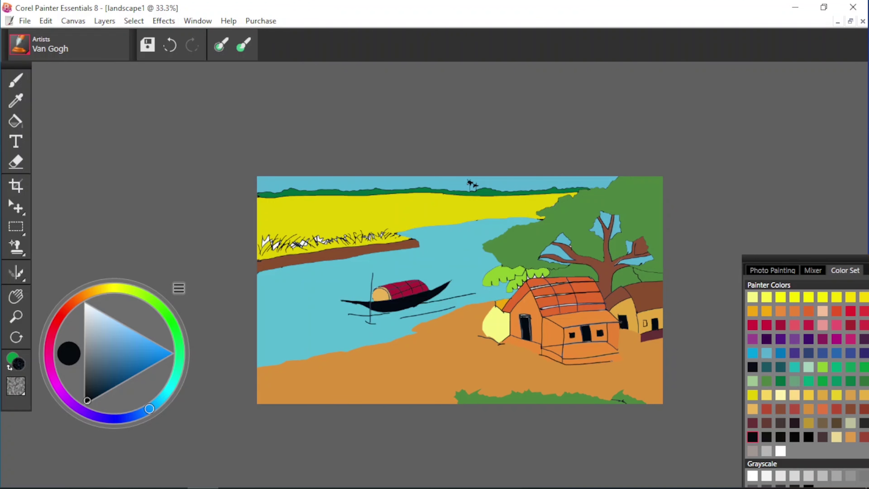
key(ctrl+plus)
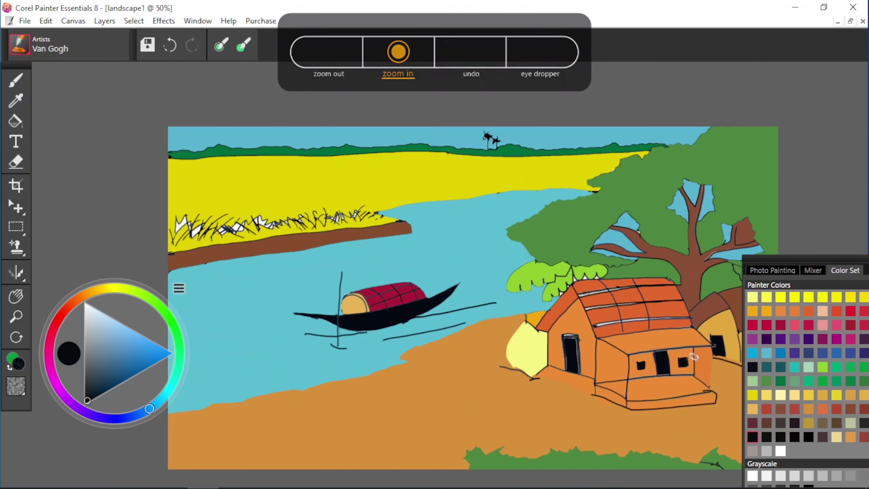
key(ctrl+z)
drag(709, 348, 710, 372)
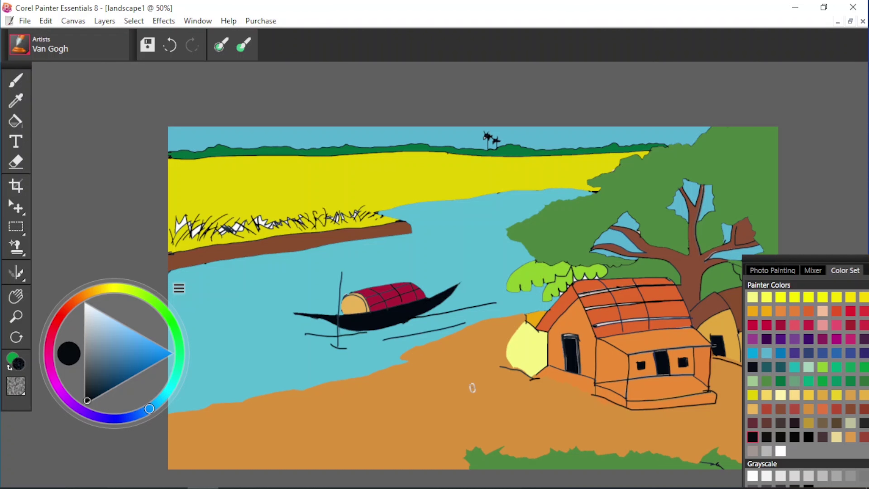
- Trace the near riverbank's waterline and the yellow field's far shoreline with thin black brush lines
mouse_move(268, 393)
mouse_down()
mouse_move(408, 363)
mouse_move(437, 341)
mouse_up()
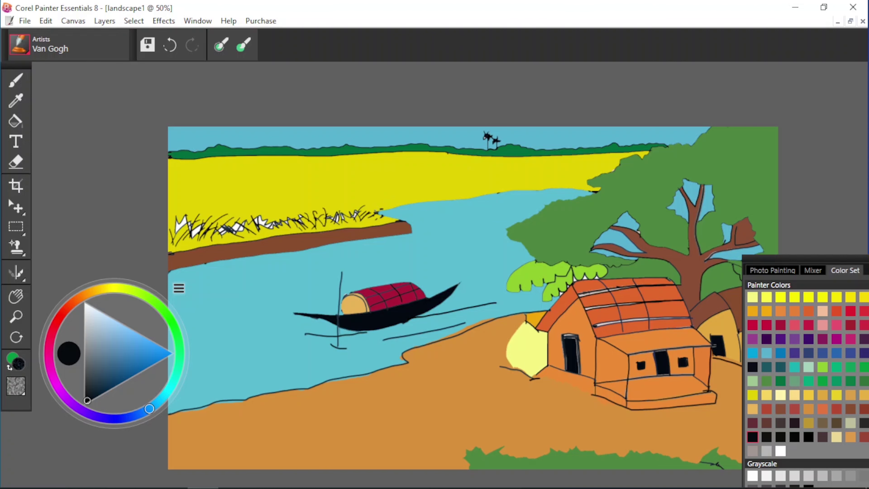
drag(374, 213, 602, 189)
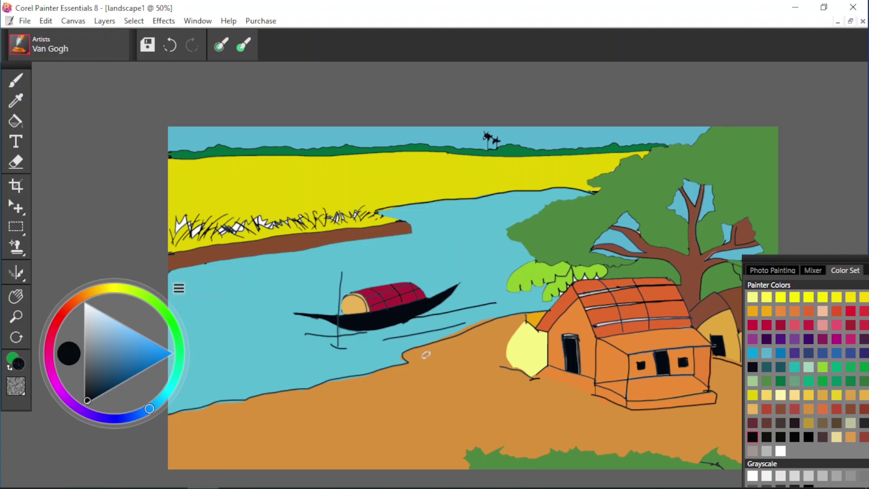
- Dab crimson flowers into the far bank's grass and crimson, pink and yellow flowers along the green bushes in the foreground
click(766, 324)
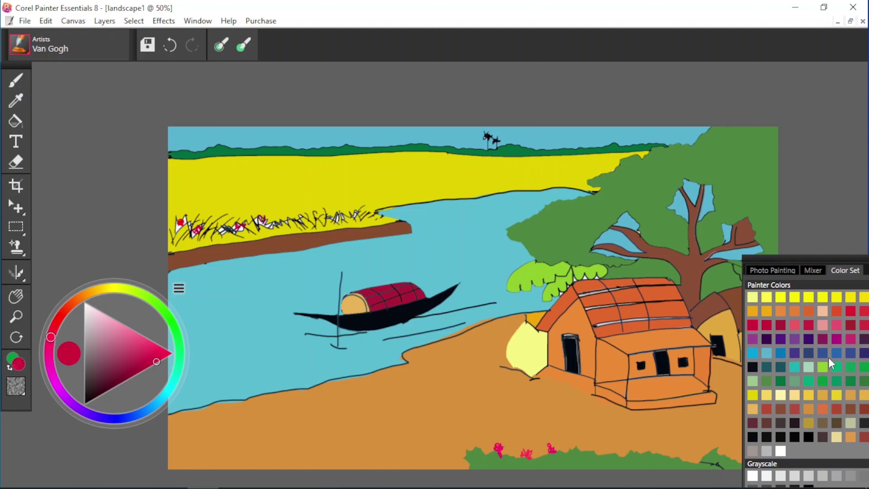
click(835, 324)
click(836, 298)
drag(605, 439, 592, 451)
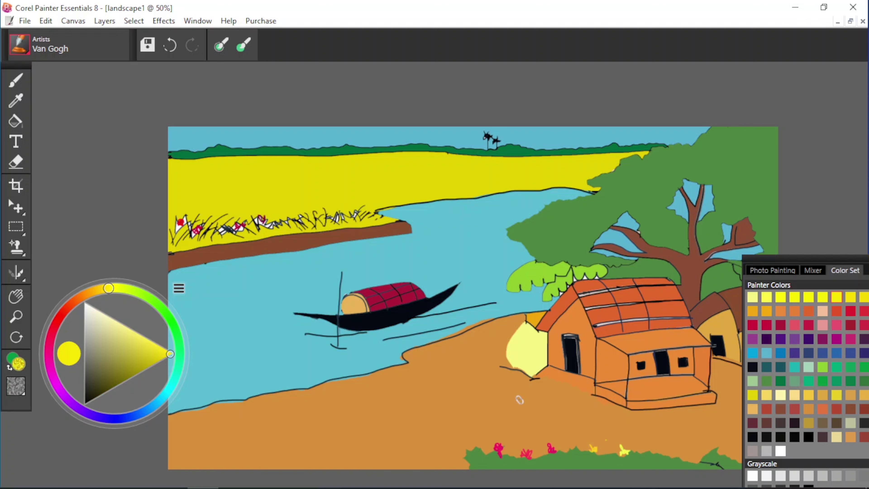
- Draw a black fence with four posts and two slanting rails on the sandy ground below the river
click(750, 370)
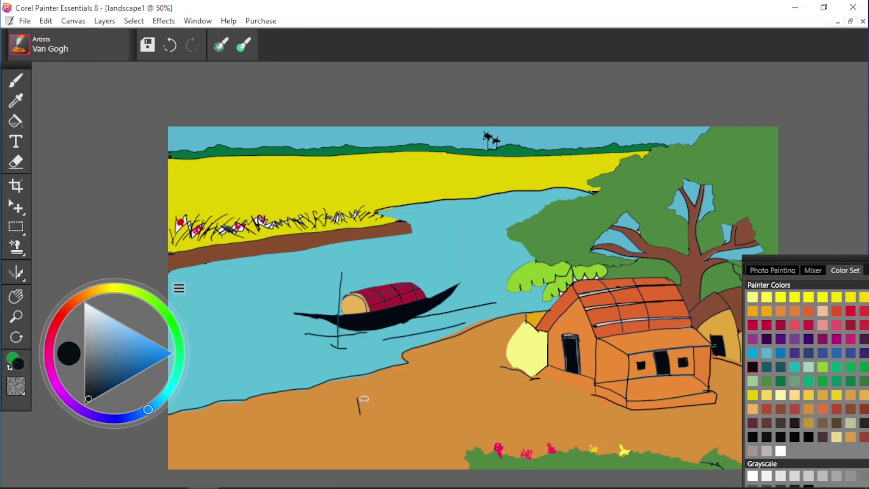
drag(417, 383, 416, 402)
drag(434, 382, 434, 398)
drag(341, 411, 449, 386)
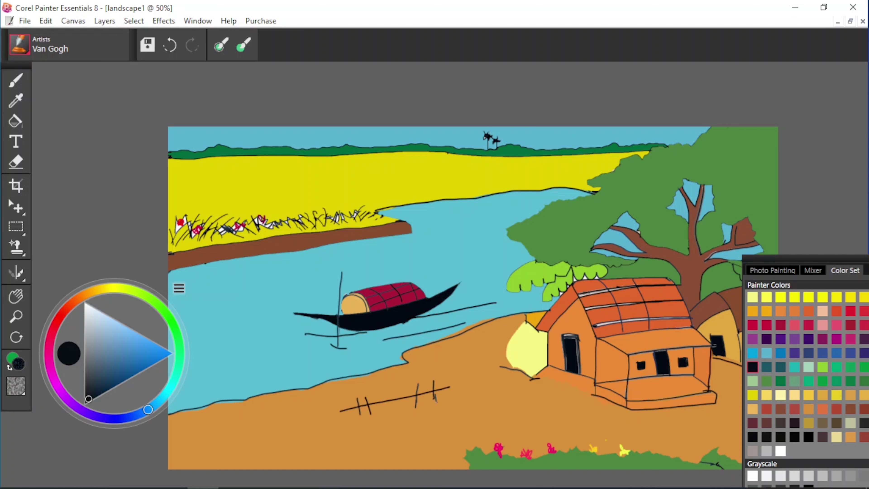
drag(356, 416, 455, 397)
- Add a jagged black ground line at the fence's near end and short dashes leading from the fence towards the haystack
mouse_move(343, 431)
mouse_down()
mouse_move(343, 420)
mouse_move(369, 415)
mouse_up()
drag(457, 400, 469, 395)
drag(485, 395, 535, 392)
drag(494, 401, 516, 397)
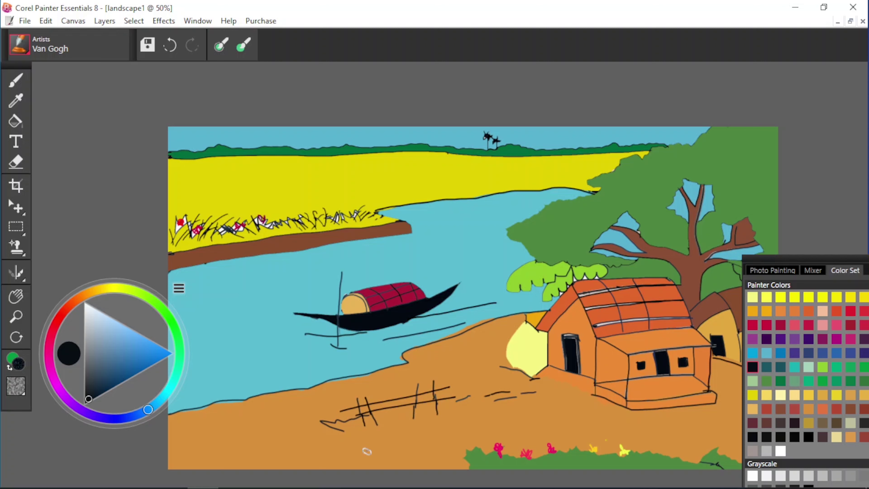
- Sketch a wavy black ground line in the sand's near corner and brush green grass over its middle
drag(248, 429, 276, 431)
drag(213, 440, 178, 444)
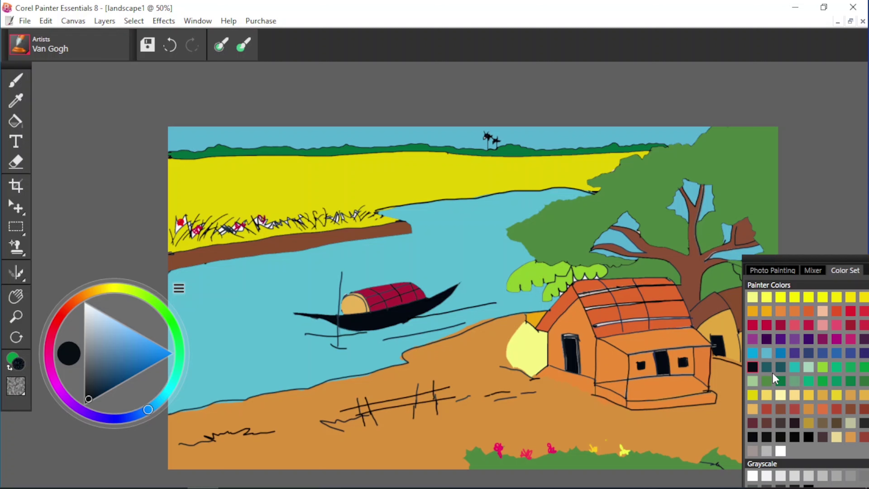
click(822, 380)
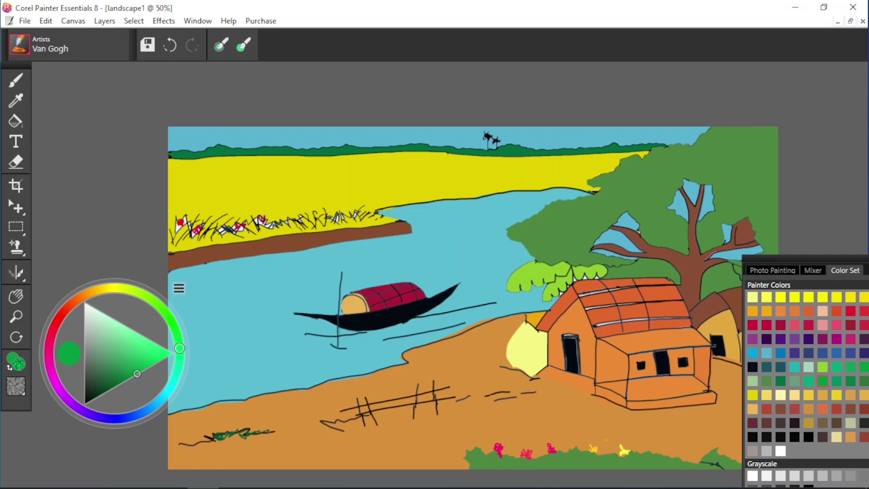